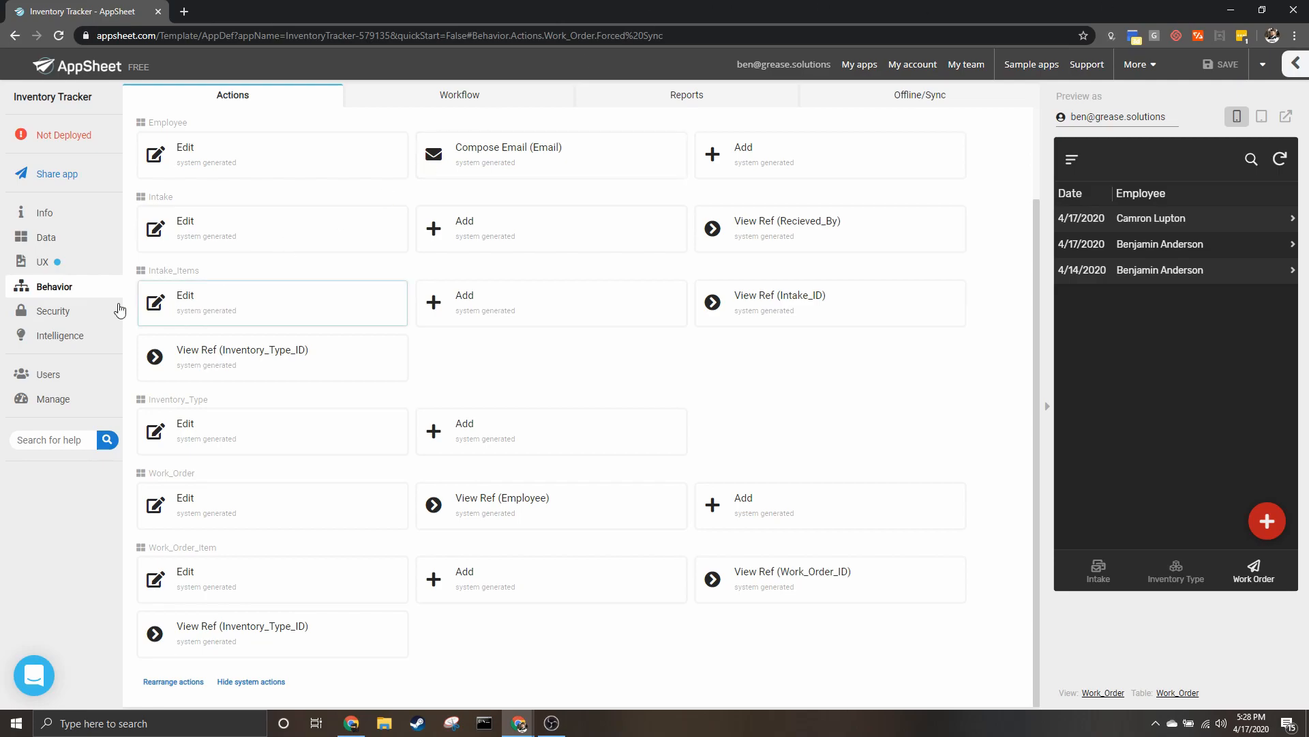
# Step: Open the Offline/Sync settings and switch Delayed sync off and back on
pyautogui.click(929, 99)
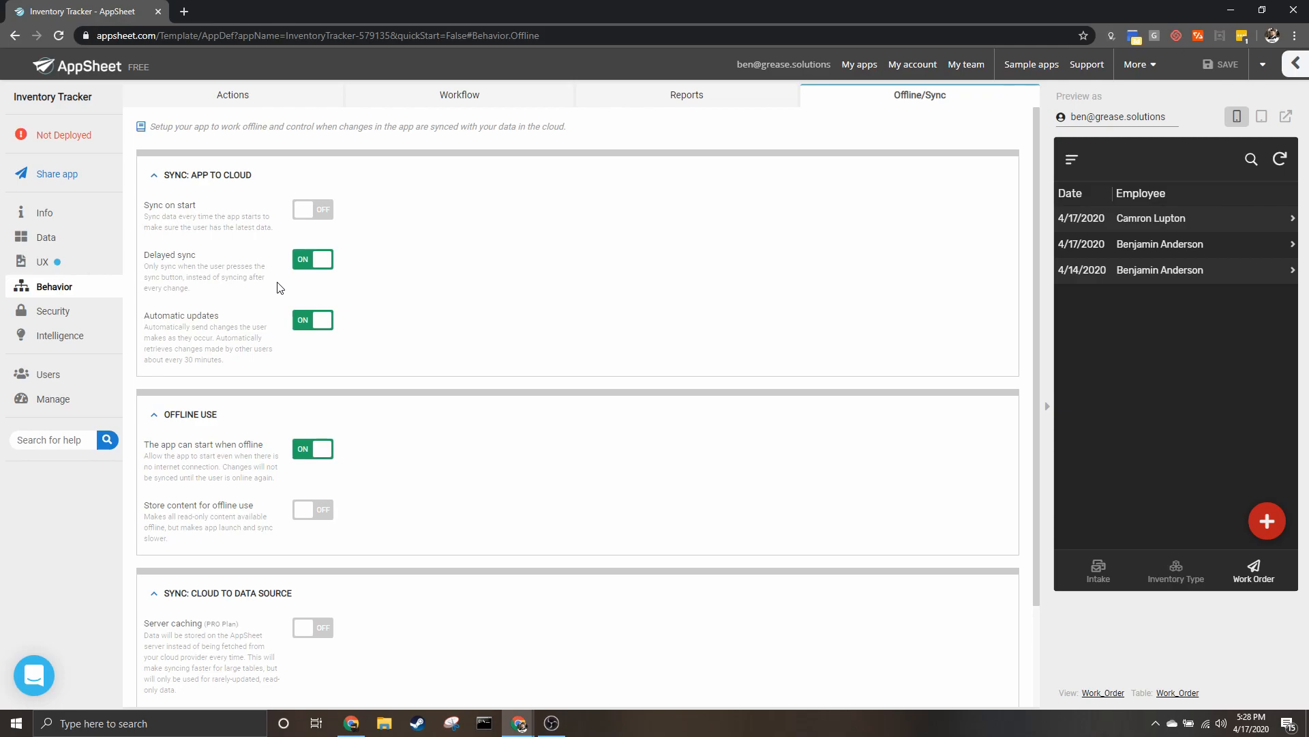
pyautogui.click(296, 262)
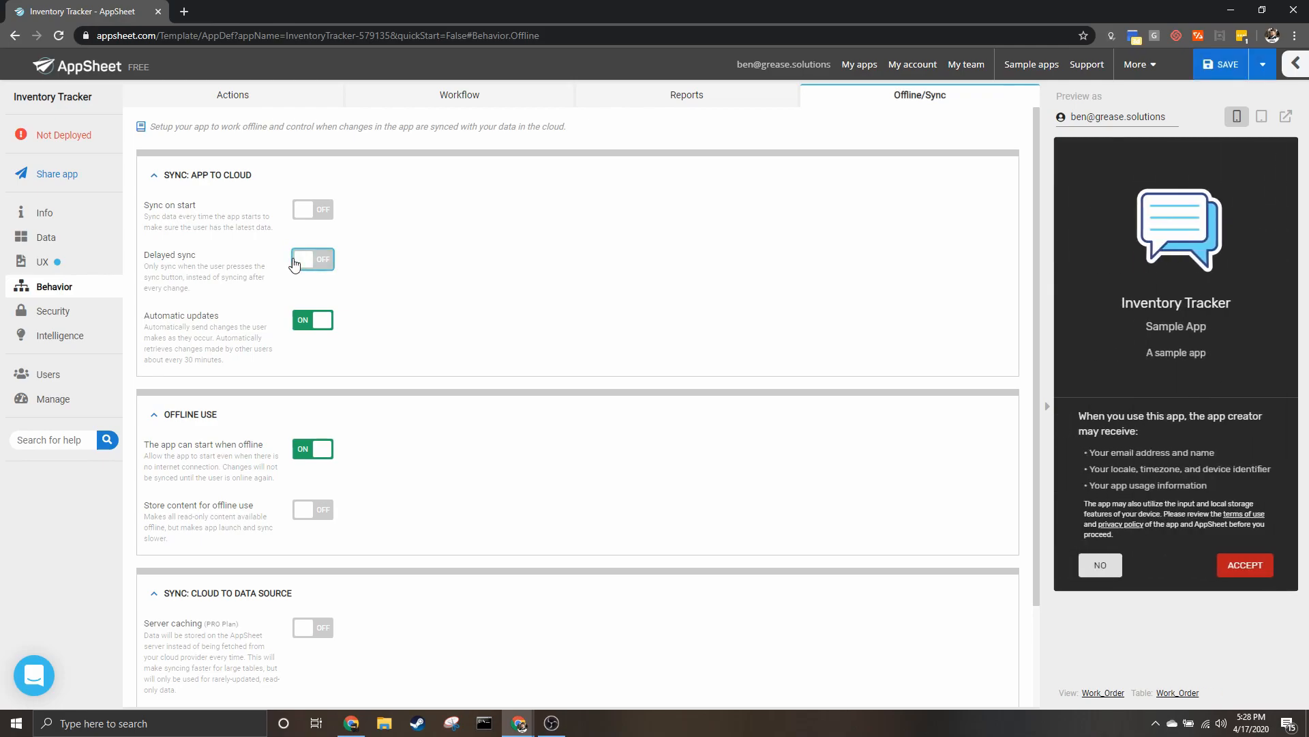
pyautogui.click(295, 263)
# Step: Look through the preview app's views, then open a new work order form and cancel it
pyautogui.click(1100, 564)
pyautogui.click(1185, 565)
pyautogui.click(1166, 562)
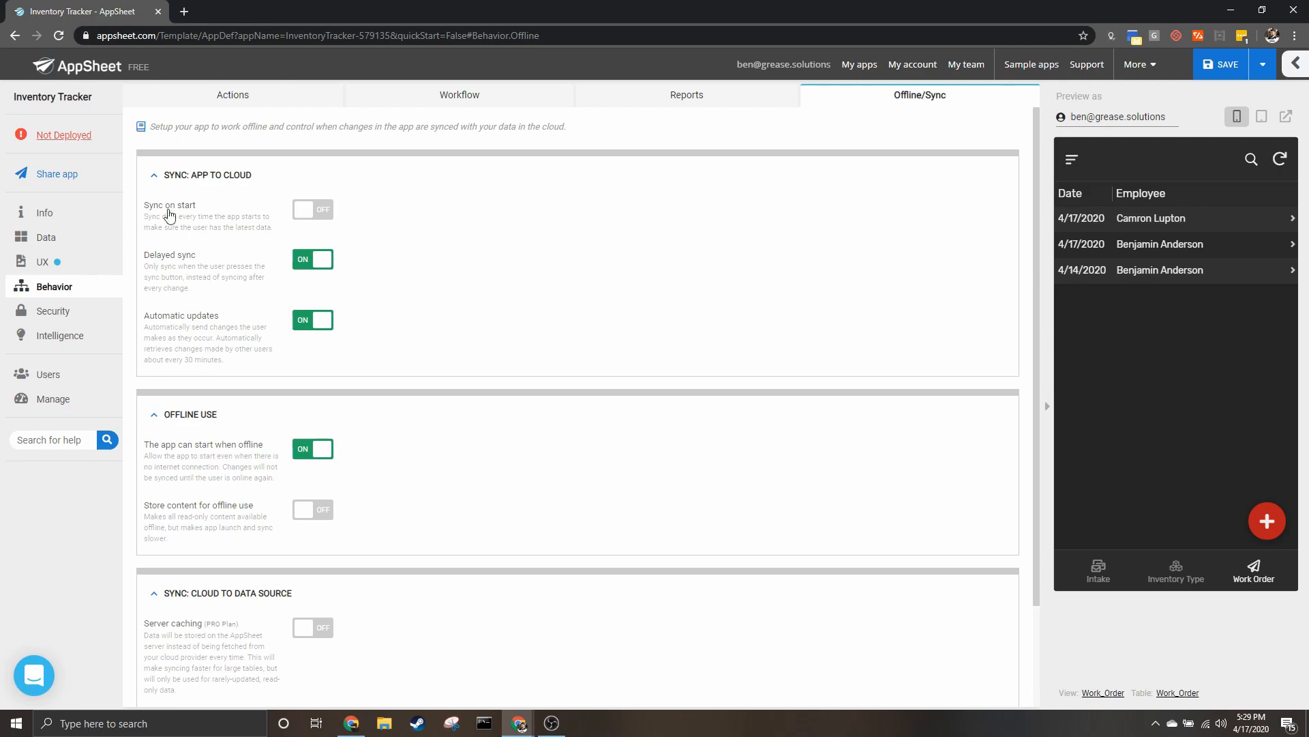
pyautogui.click(1276, 529)
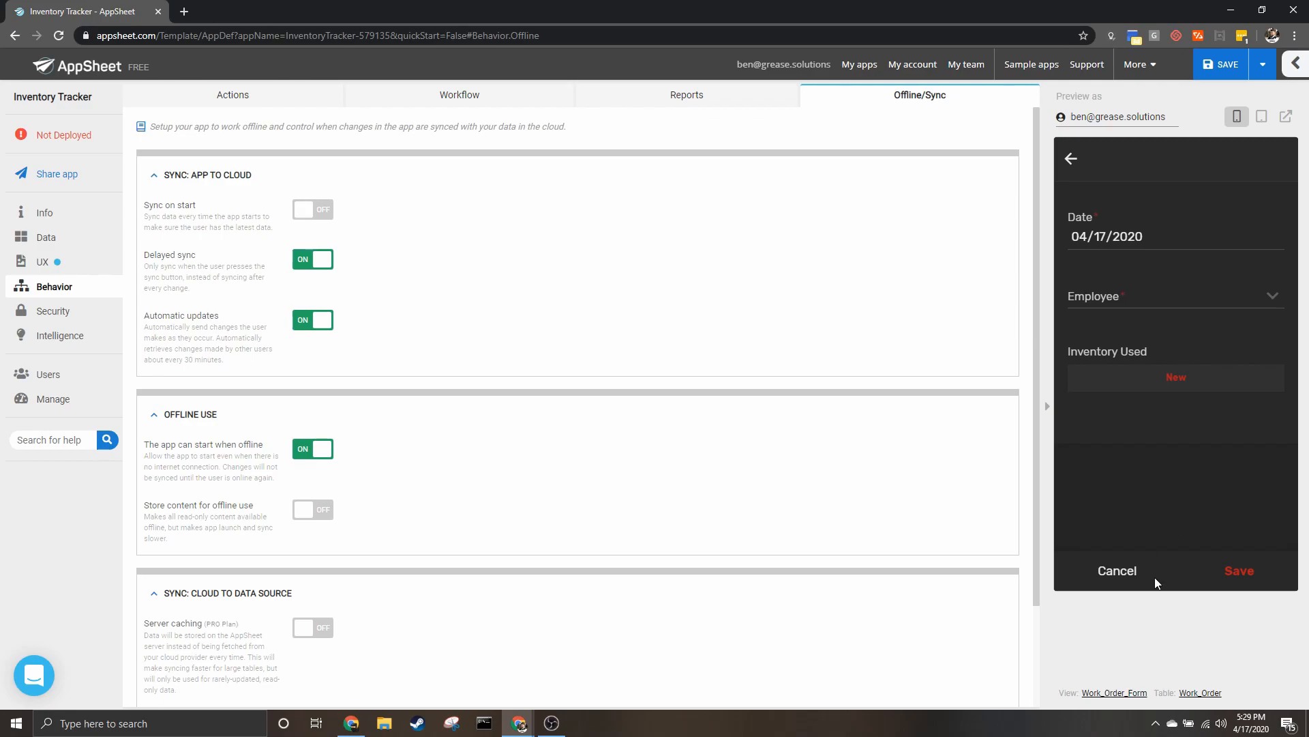
pyautogui.click(1133, 571)
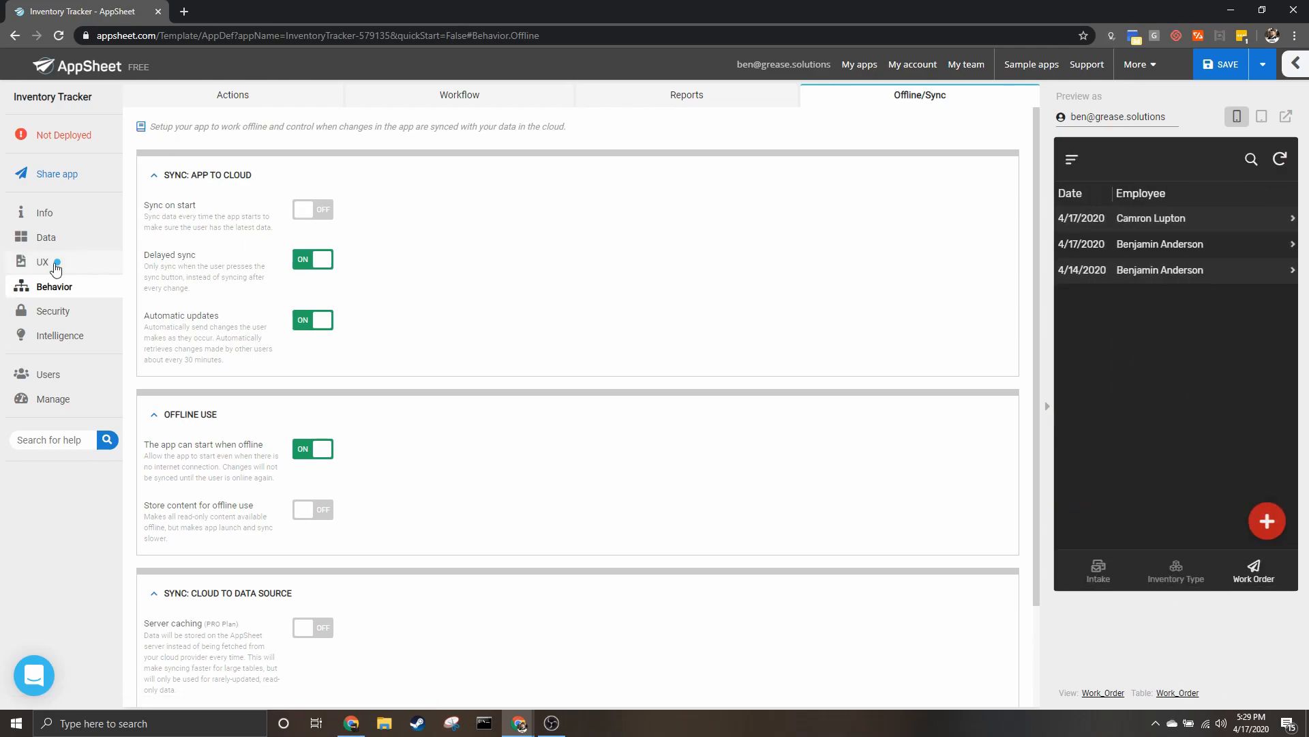
# Step: Add a new action for the Work_Order table and name it Forced Sync
pyautogui.click(227, 98)
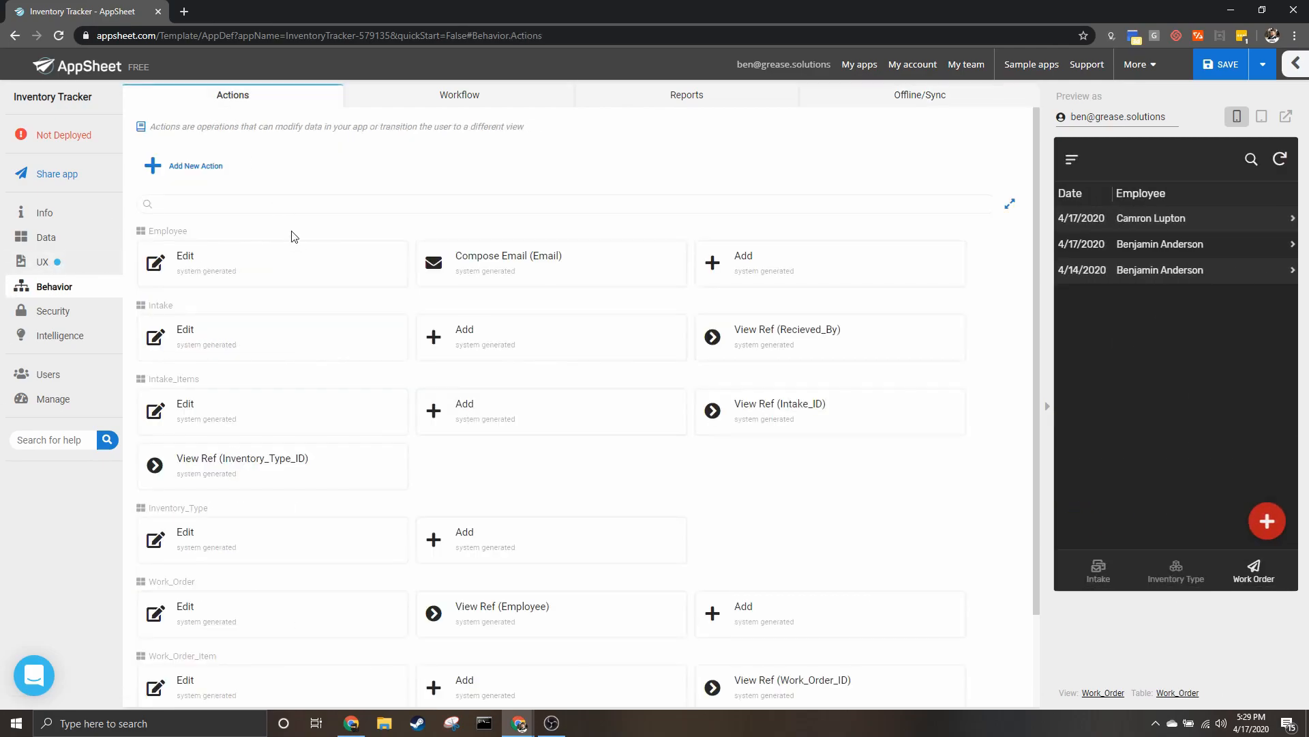
pyautogui.click(211, 171)
pyautogui.click(348, 228)
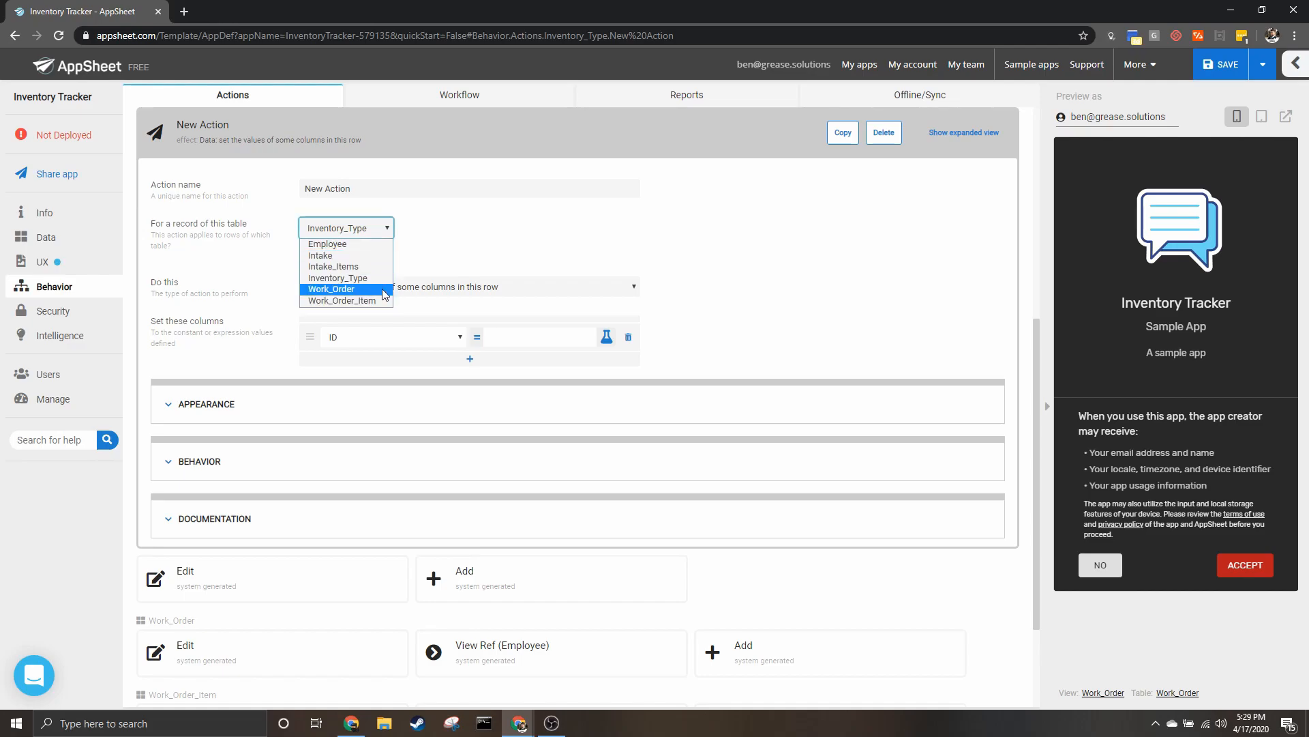
pyautogui.click(321, 289)
pyautogui.scroll(-6, 928, 353)
pyautogui.doubleClick(359, 126)
pyautogui.tripleClick(353, 128)
pyautogui.write('Forced Sync')
# Step: Make the action go to another view within this app, with target LINKTOVIEW("Work_Order") & "&at=" & ENCODEURL(NOW()+1)
pyautogui.click(341, 232)
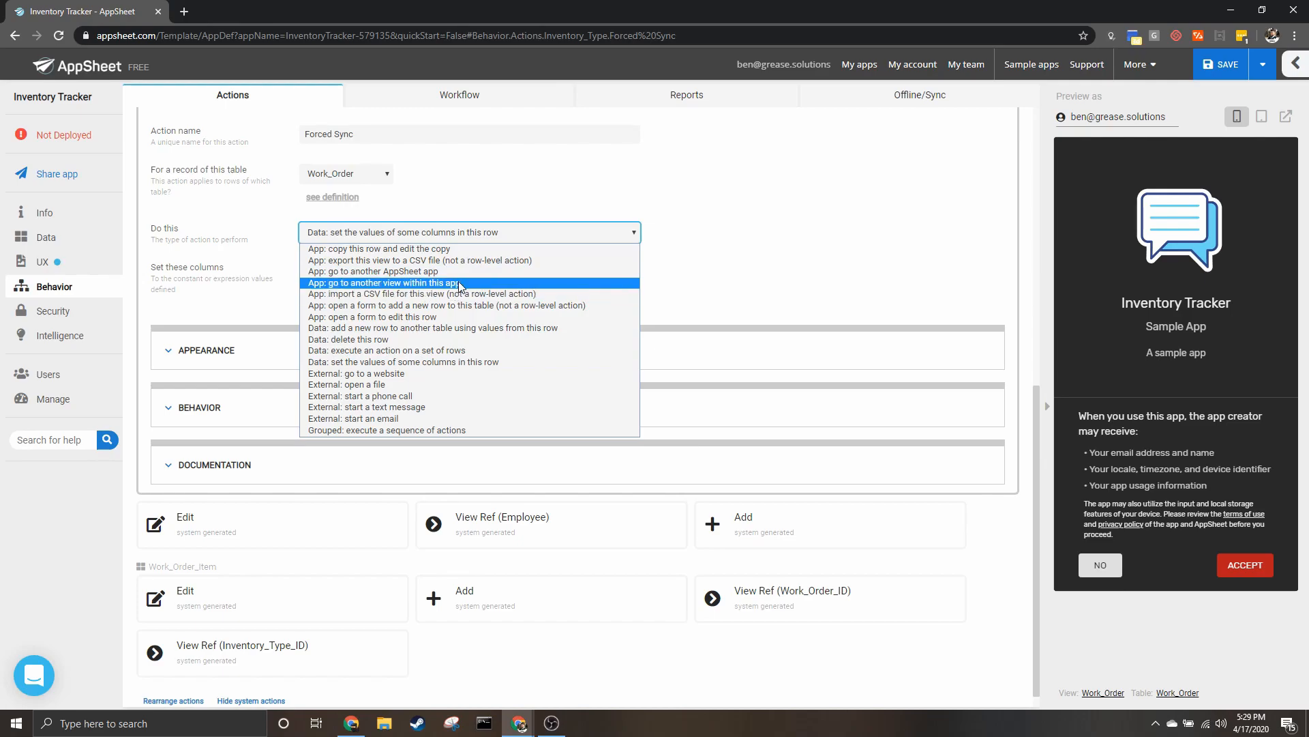
pyautogui.click(436, 282)
pyautogui.click(441, 298)
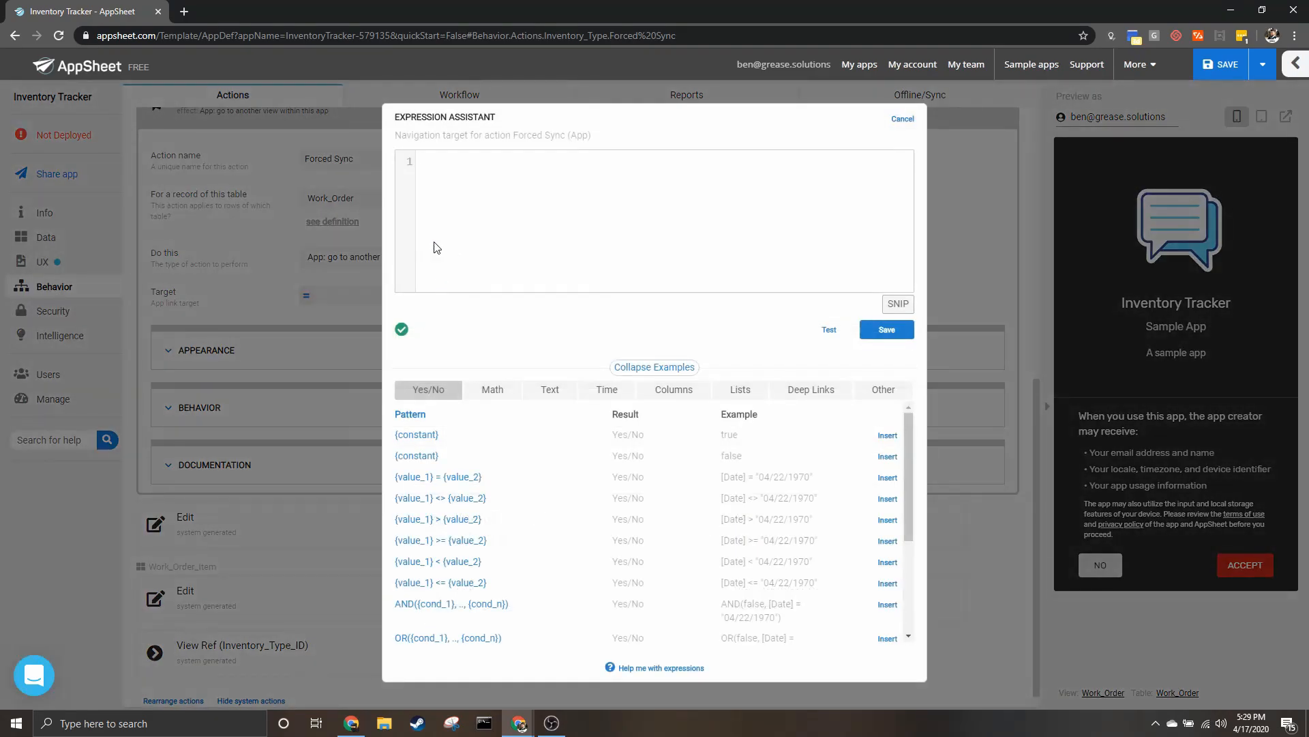
pyautogui.write('LINKTOVIEW("Work_Order") & "&at=" & ENCODEURL(NOW()+1)')
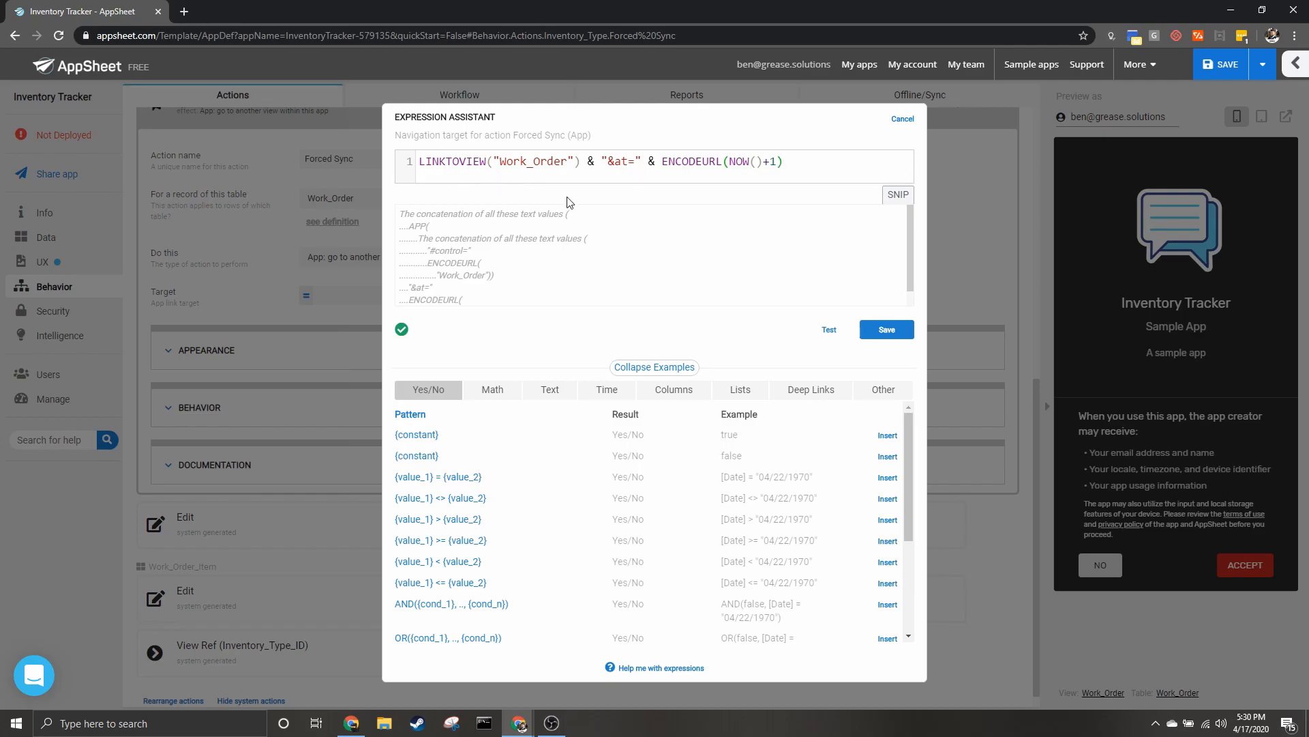
# Step: Examine the target expression's LINKTOVIEW function, its "Work_Order" view name and the appended "&at=" and ENCODEURL(NOW()+1) part
pyautogui.doubleClick(466, 163)
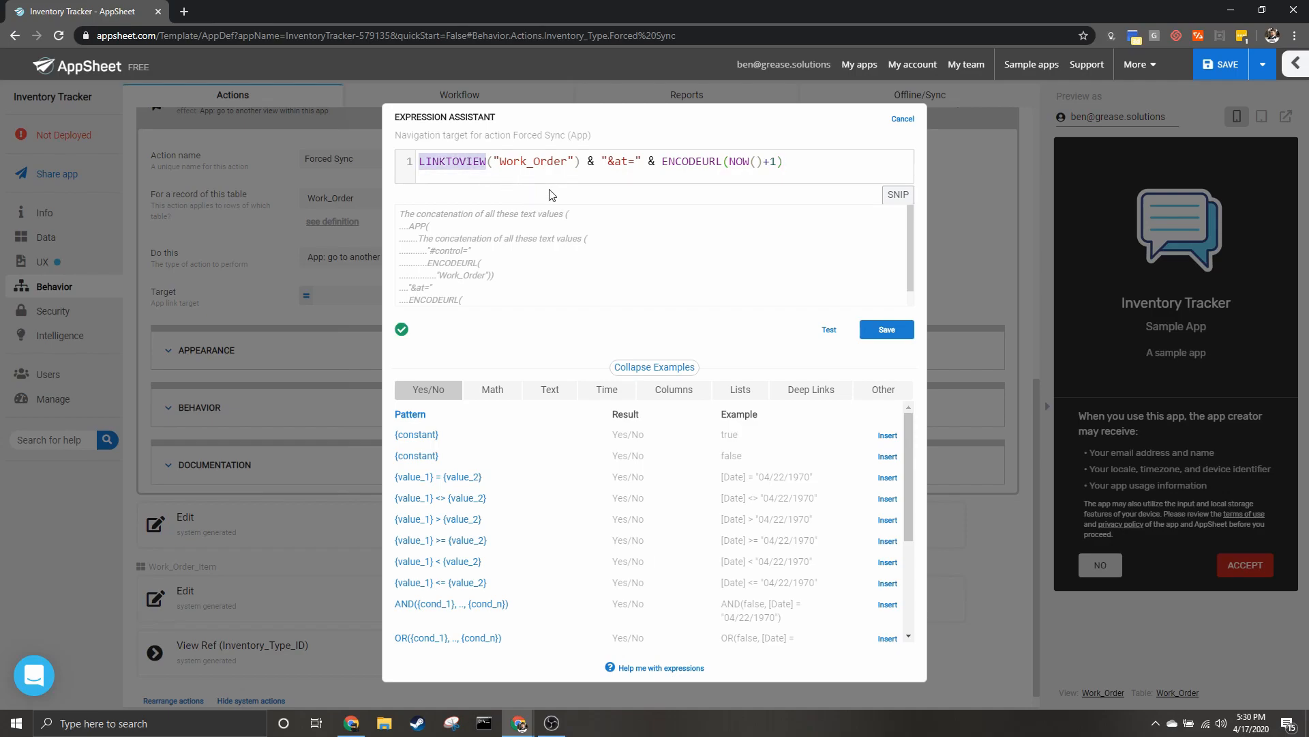
pyautogui.click(549, 169)
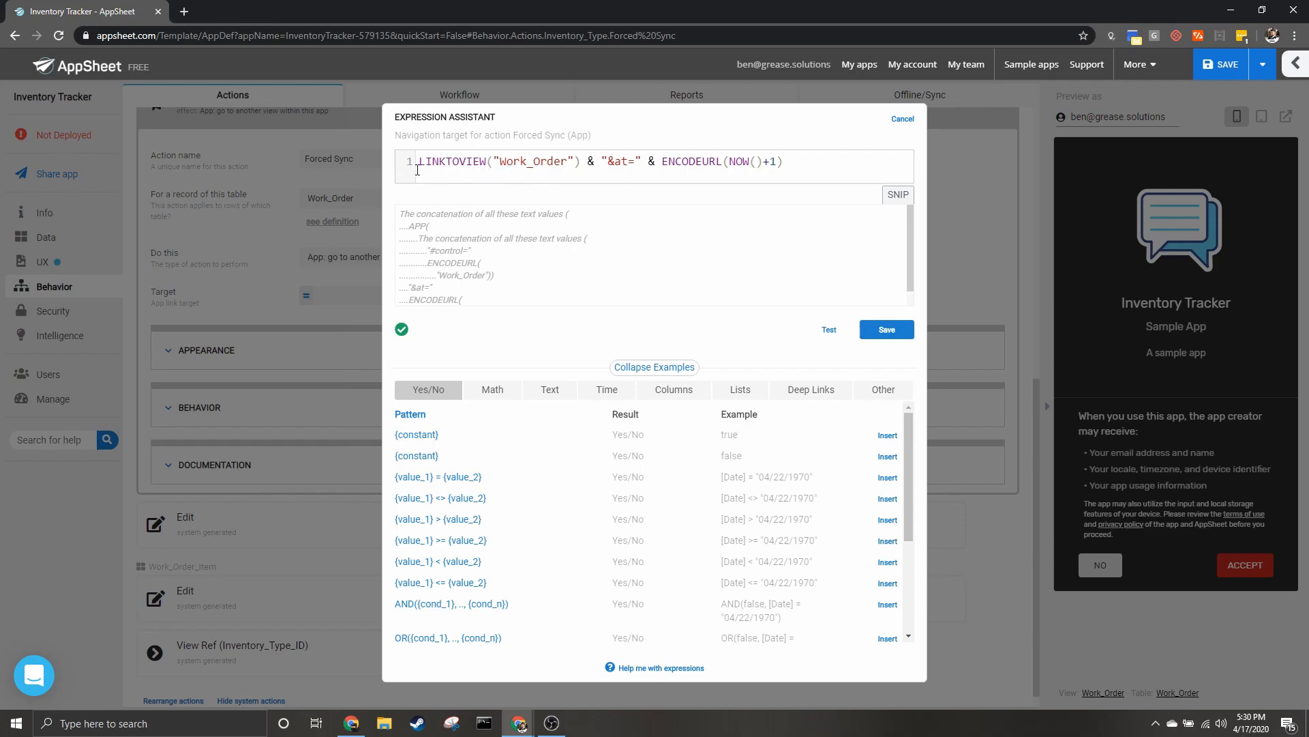
pyautogui.moveTo(418, 164); pyautogui.dragTo(579, 163)
pyautogui.moveTo(496, 162); pyautogui.dragTo(823, 162)
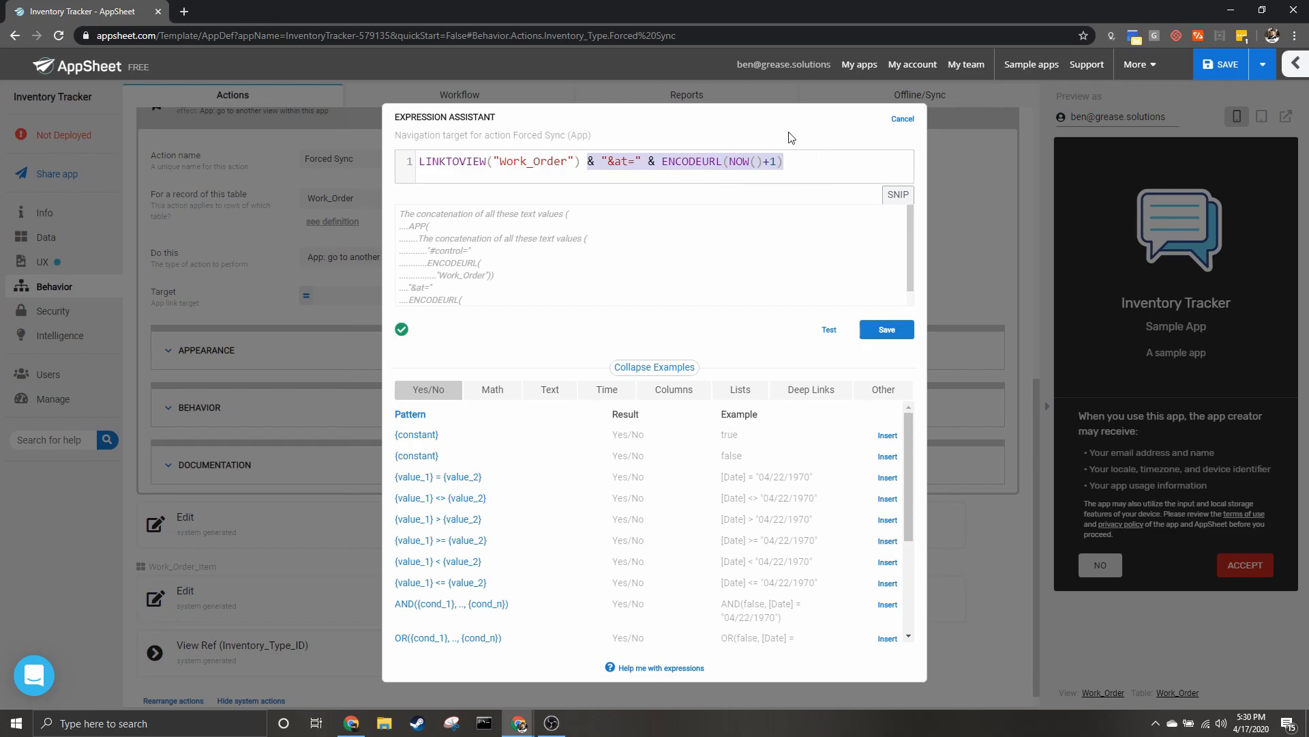
pyautogui.click(772, 179)
pyautogui.moveTo(807, 157); pyautogui.dragTo(590, 168)
pyautogui.moveTo(792, 163); pyautogui.dragTo(589, 166)
pyautogui.moveTo(591, 160); pyautogui.dragTo(420, 169)
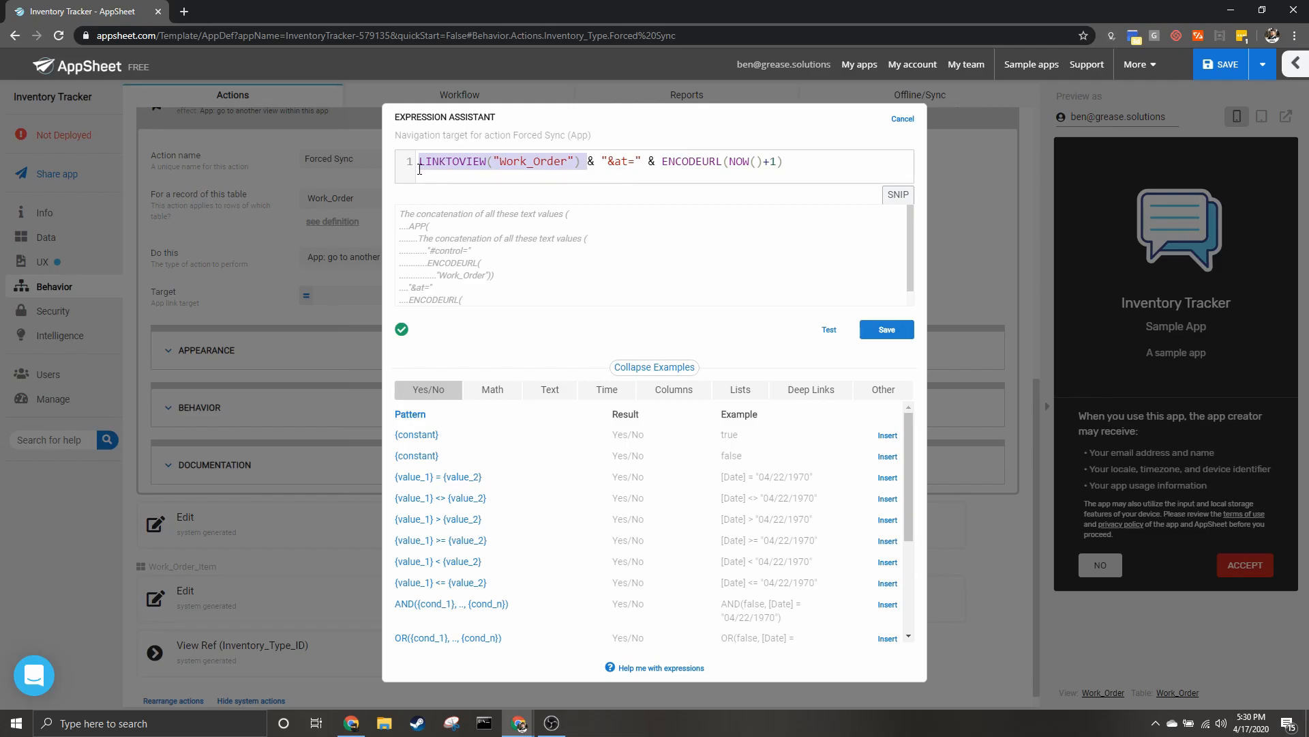
pyautogui.click(550, 162)
pyautogui.moveTo(576, 164); pyautogui.dragTo(496, 156)
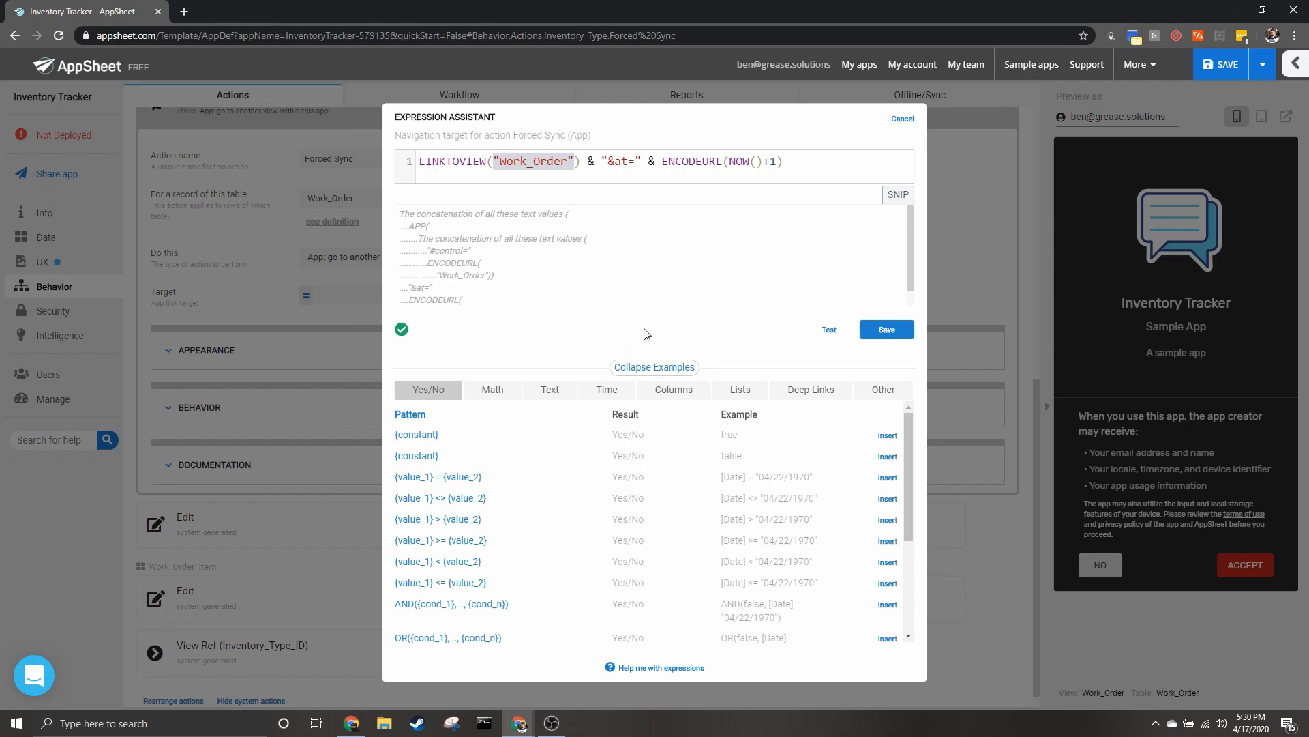
pyautogui.moveTo(795, 163); pyautogui.dragTo(166, 166)
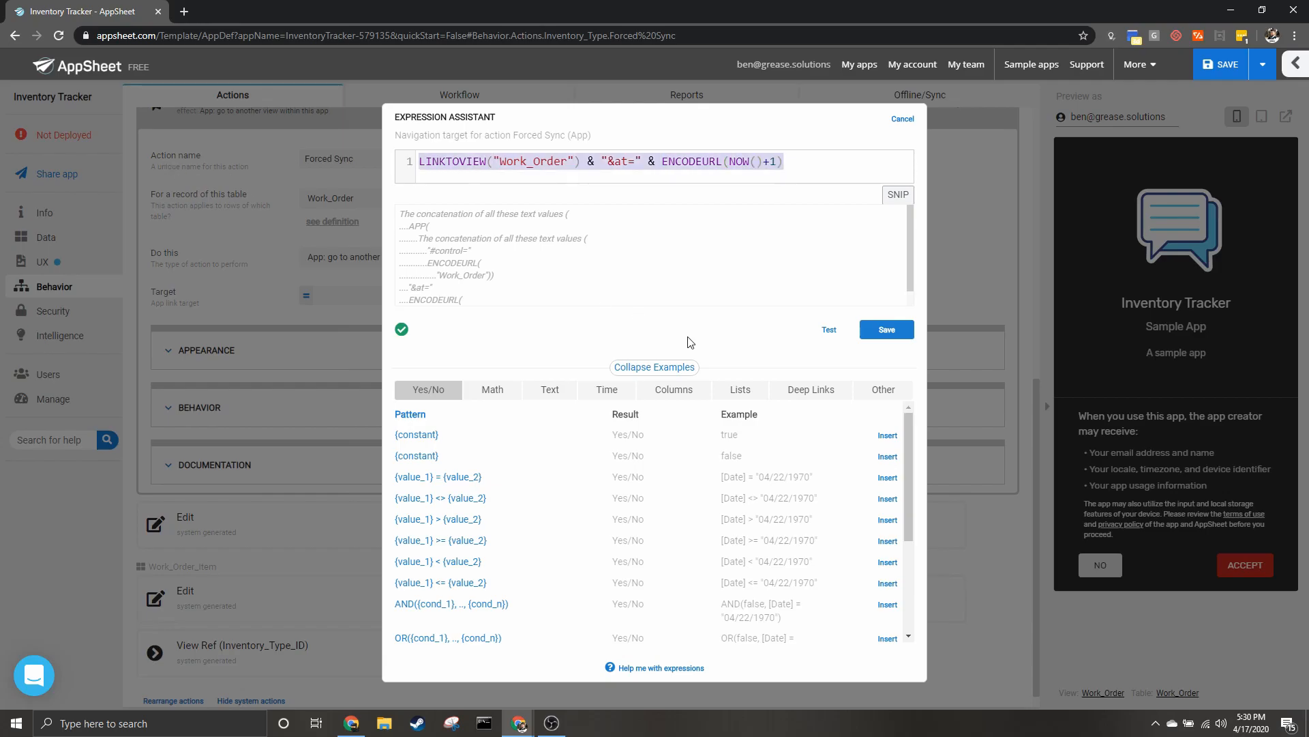
# Step: Save the target expression and set the Forced Sync action's prominence to Do not display
pyautogui.click(885, 330)
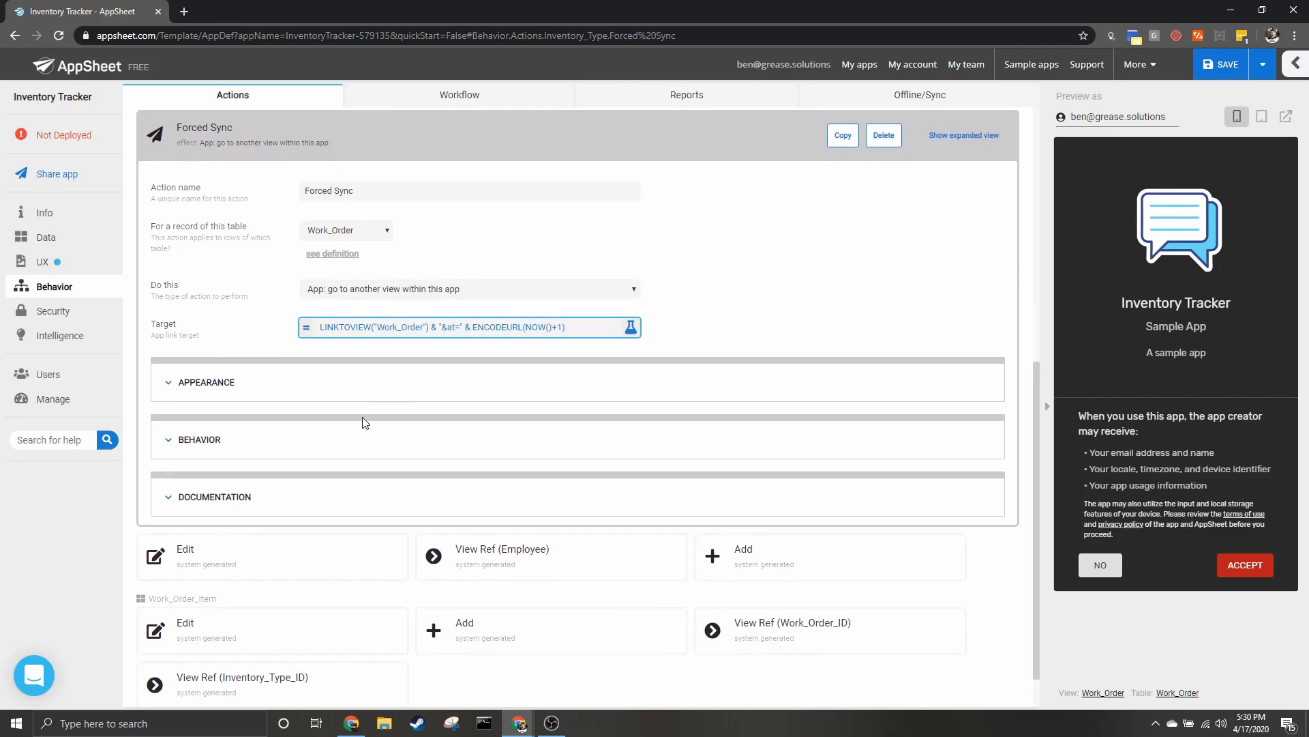
pyautogui.click(361, 383)
pyautogui.click(629, 366)
pyautogui.scroll(5, 693, 412)
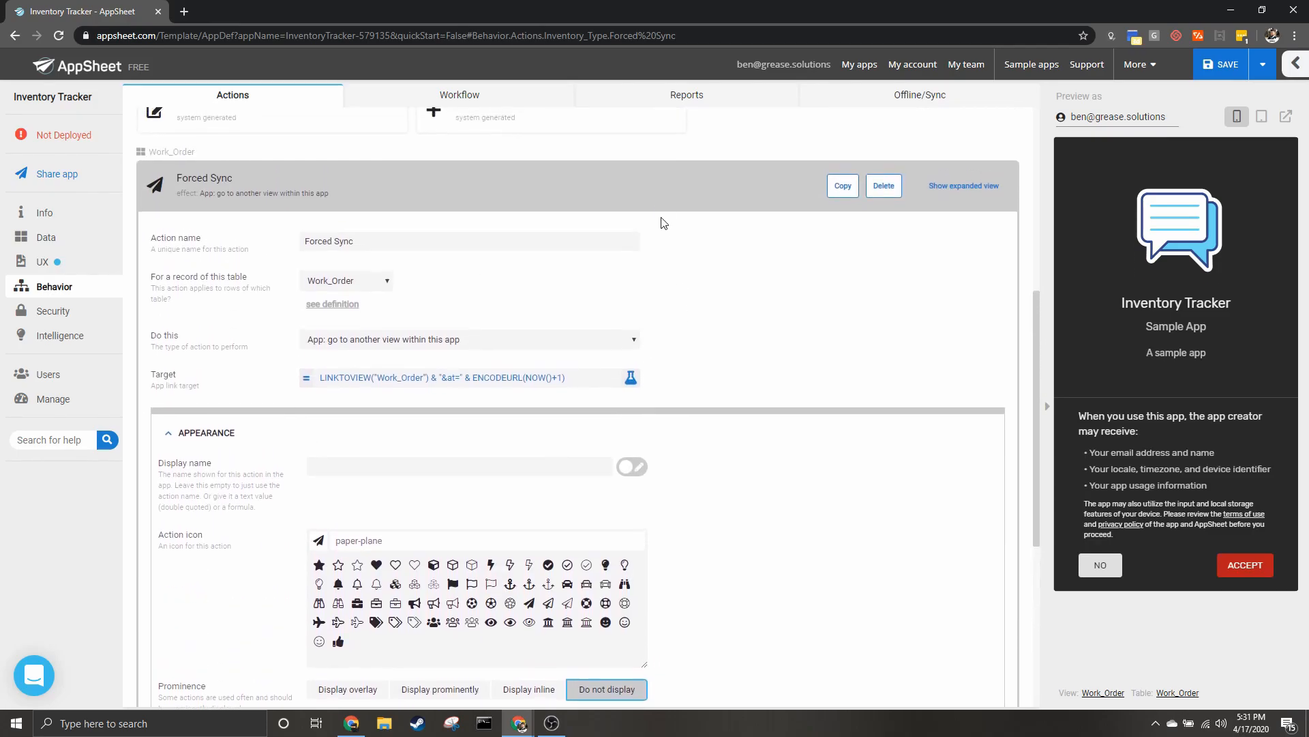
pyautogui.click(661, 203)
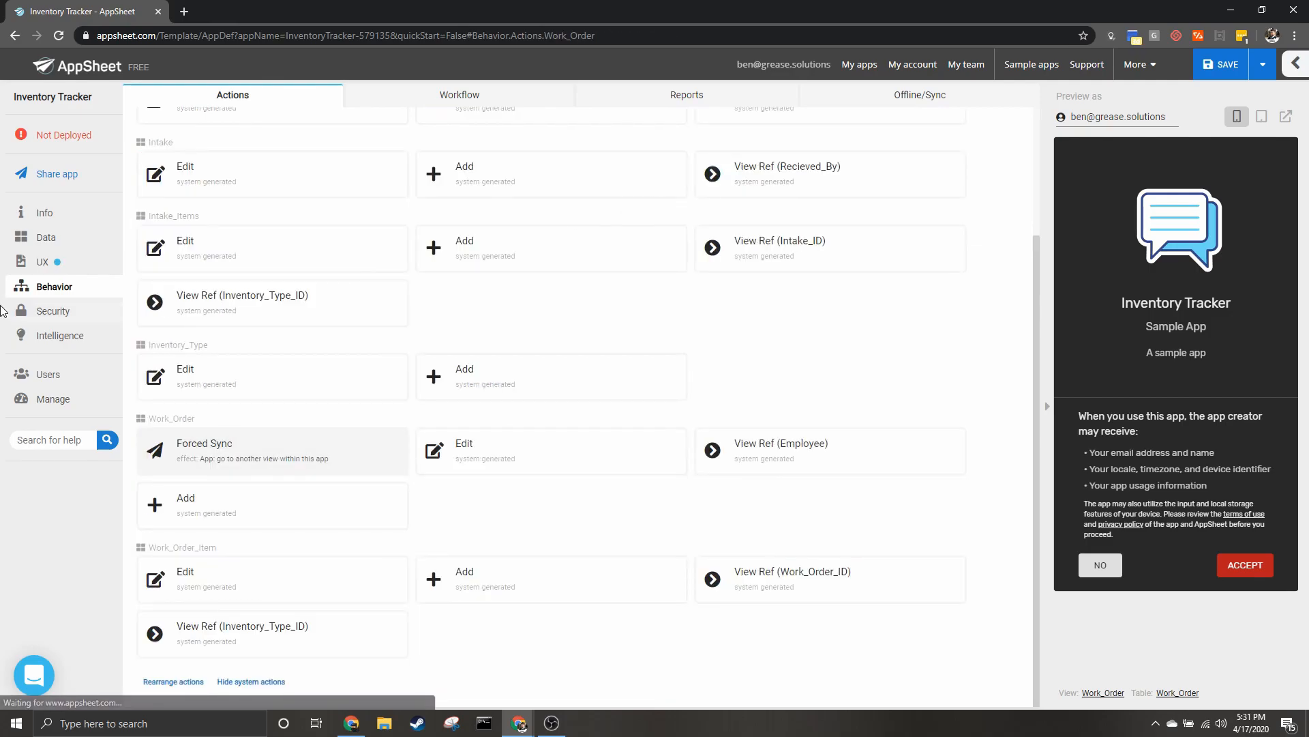
# Step: Open a new work order in the app preview and go to its Work_Order_Form view settings
pyautogui.click(45, 262)
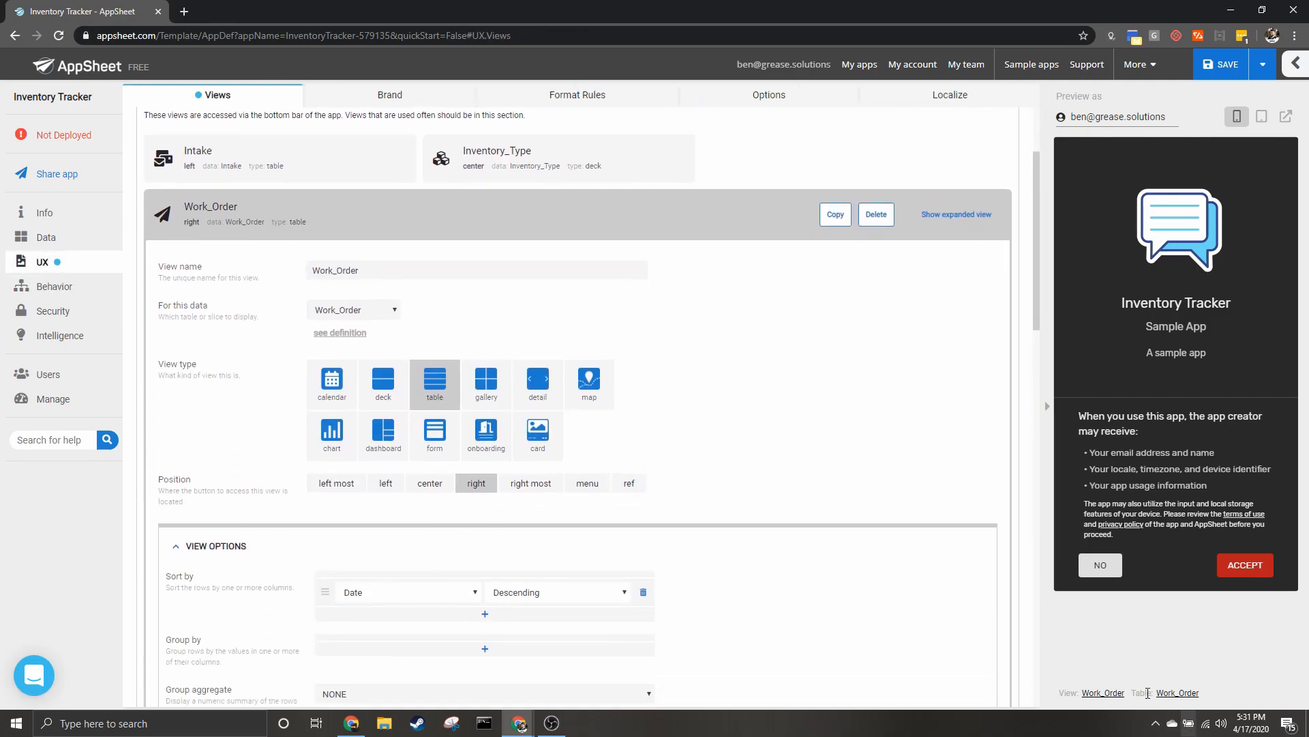
pyautogui.click(1246, 566)
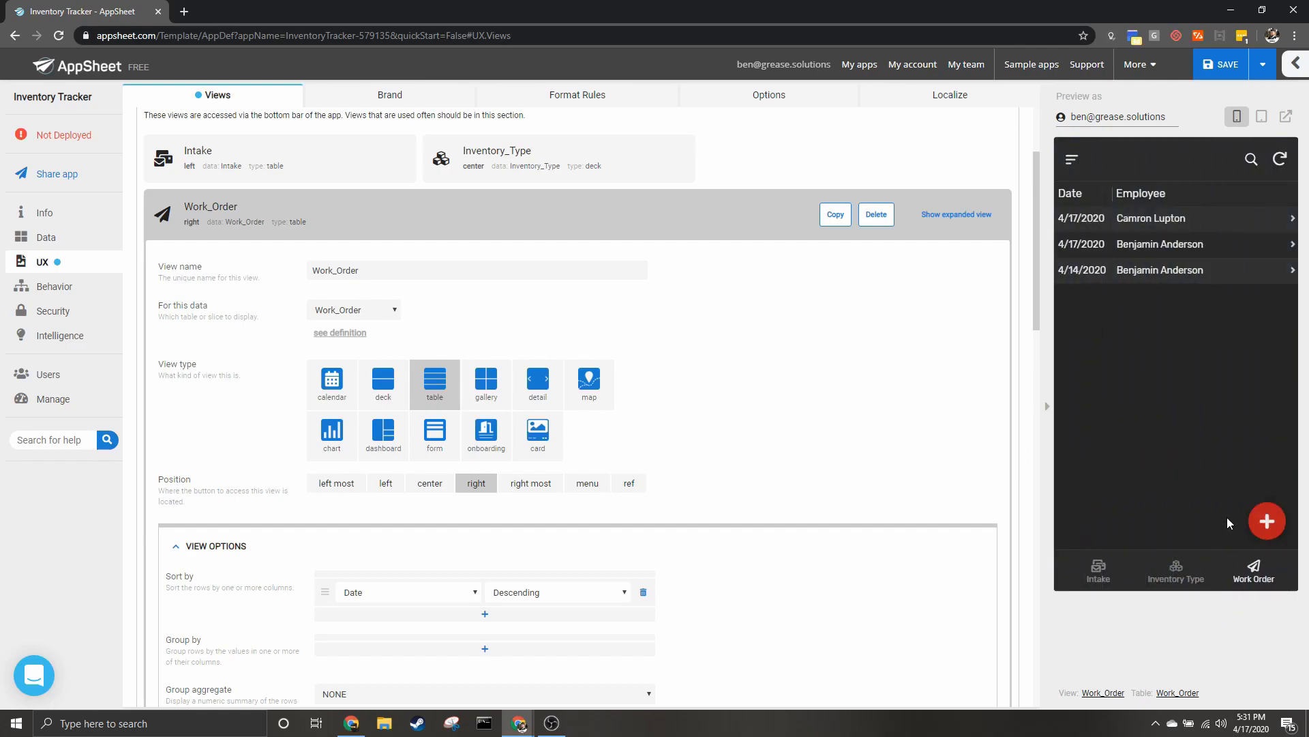
pyautogui.click(1261, 522)
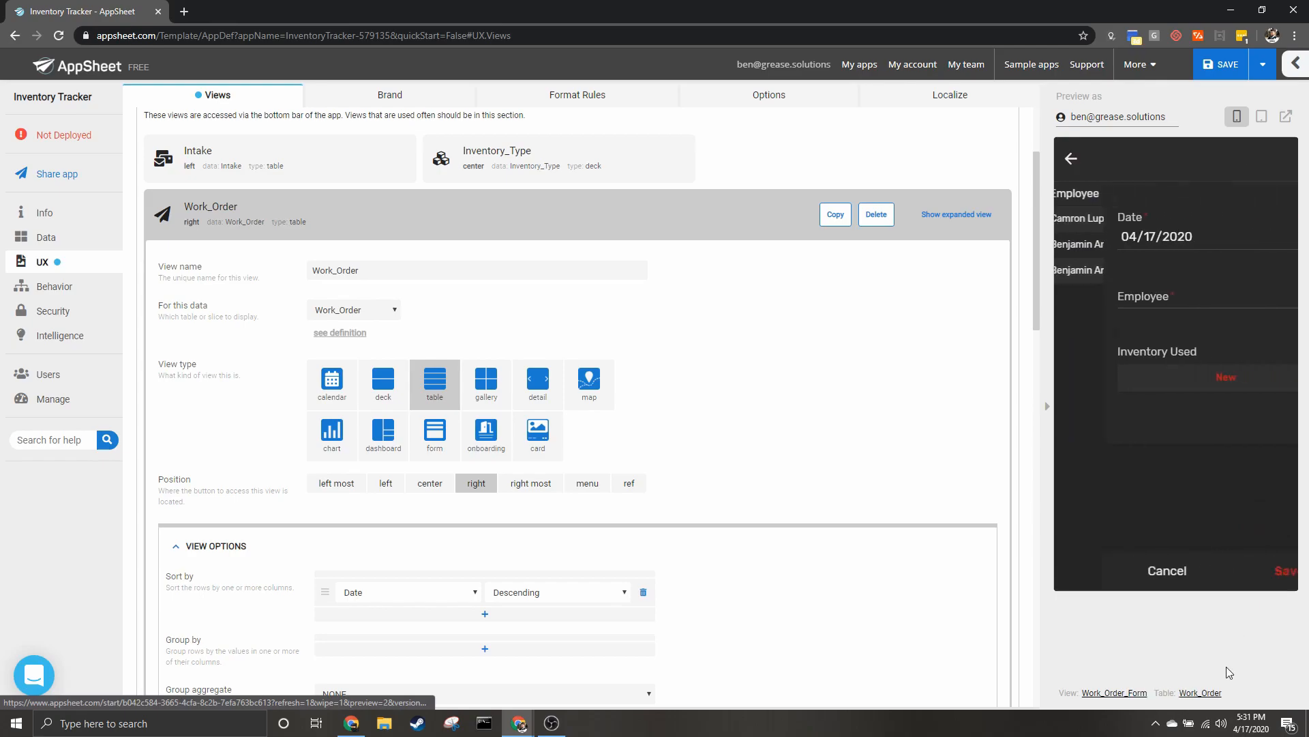
pyautogui.click(1106, 694)
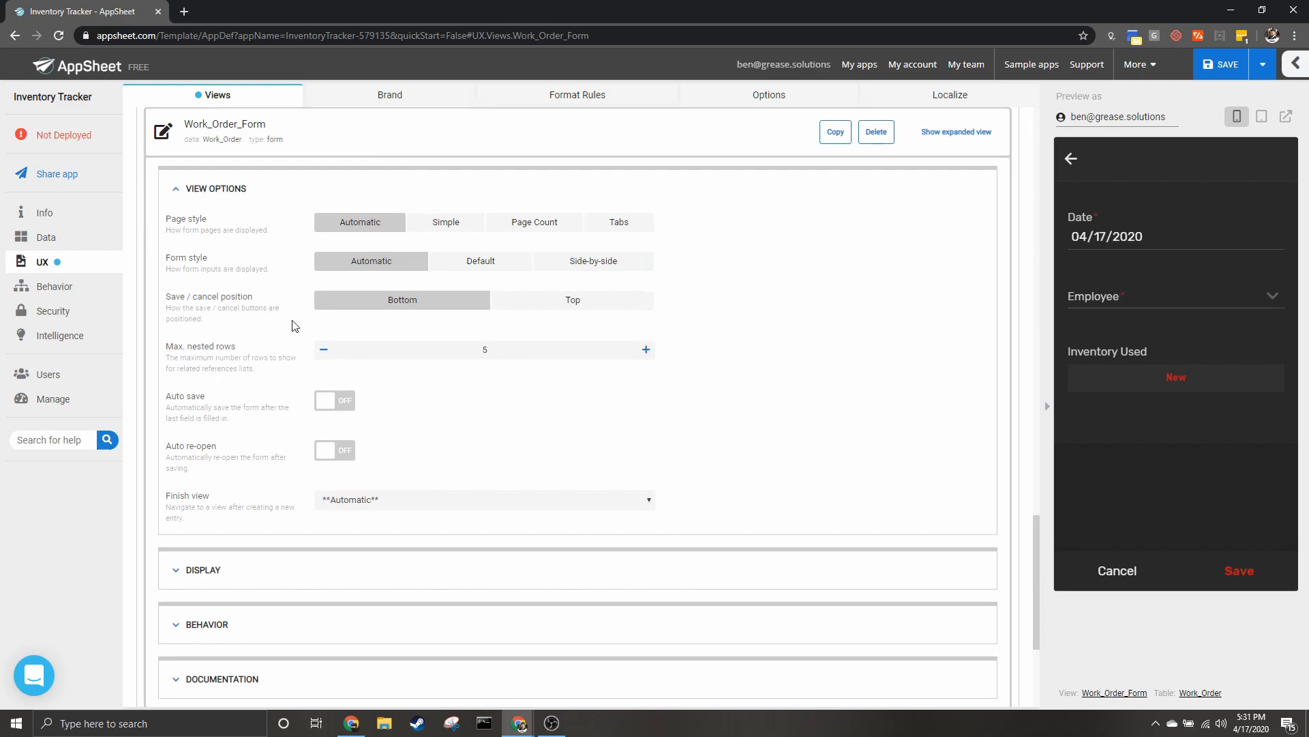
# Step: Set the Form Saved event action of the Work_Order_Form view to Forced Sync and save the app
pyautogui.scroll(-2, 290, 327)
pyautogui.scroll(4, 409, 238)
pyautogui.scroll(-4, 297, 472)
pyautogui.click(228, 498)
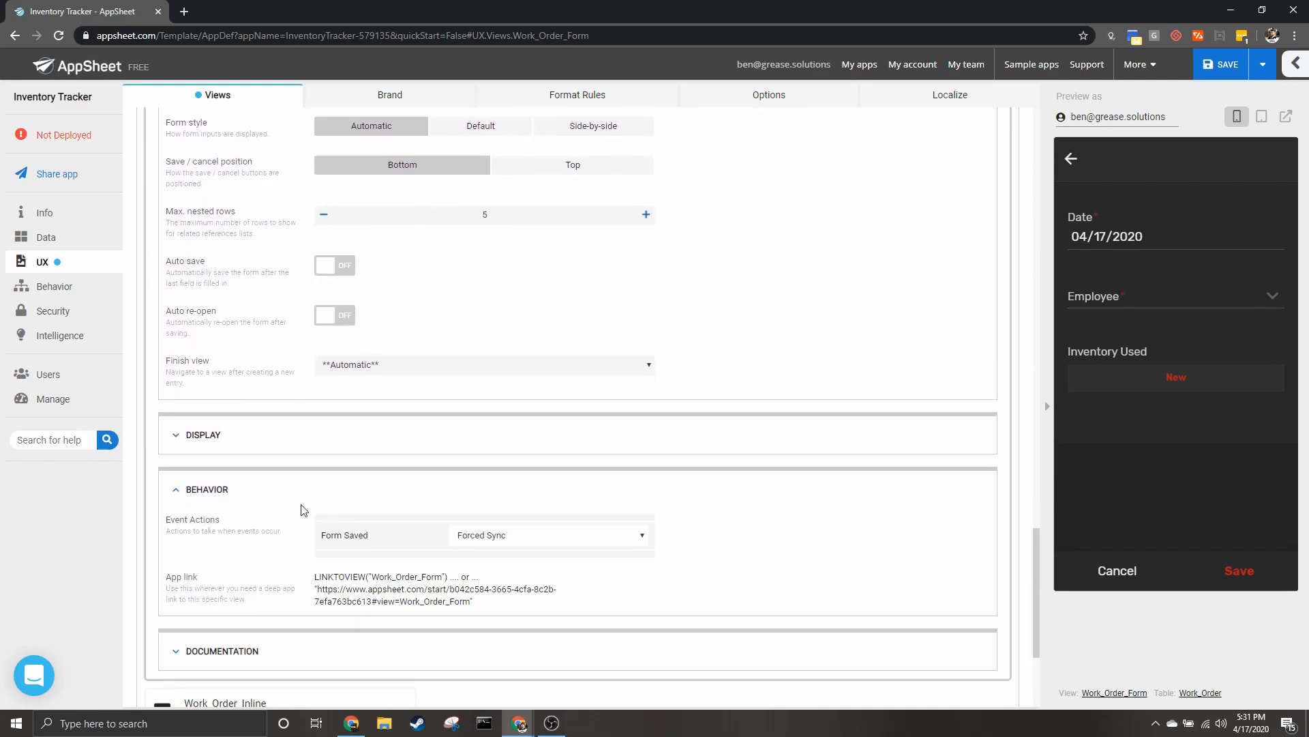
pyautogui.click(522, 538)
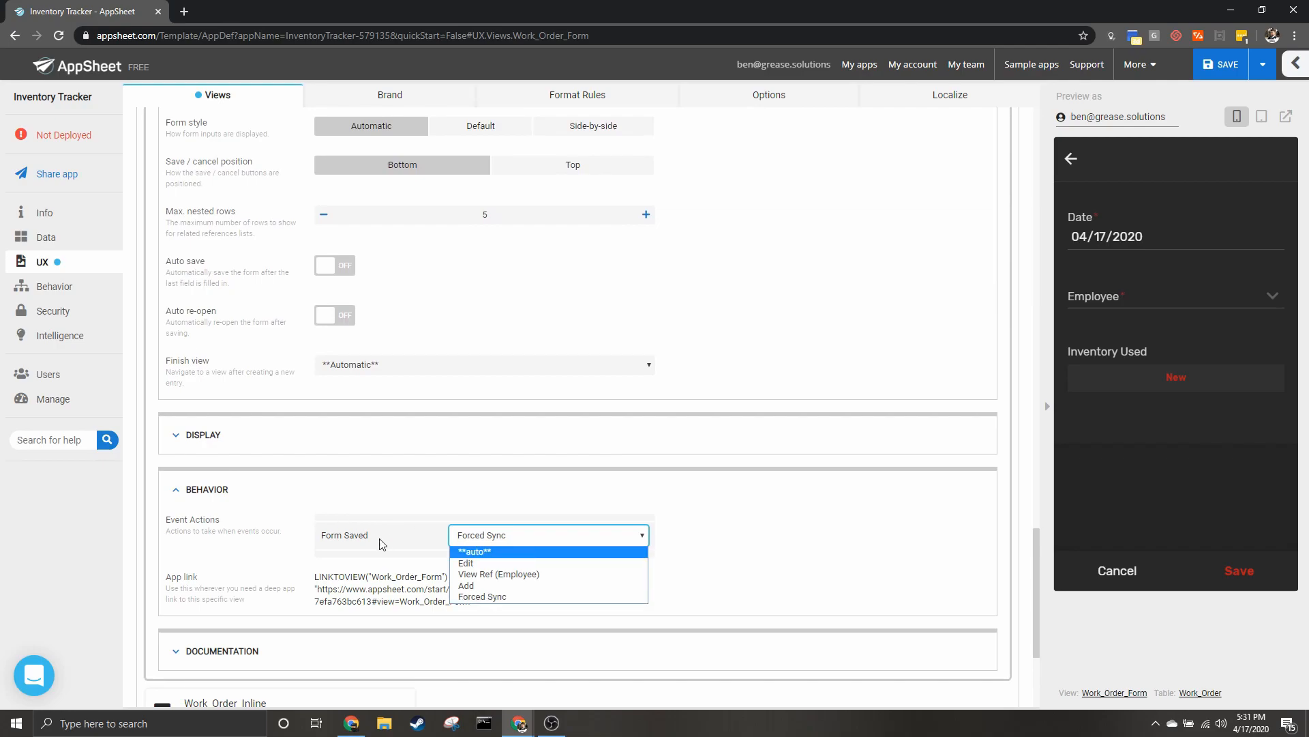
pyautogui.click(482, 596)
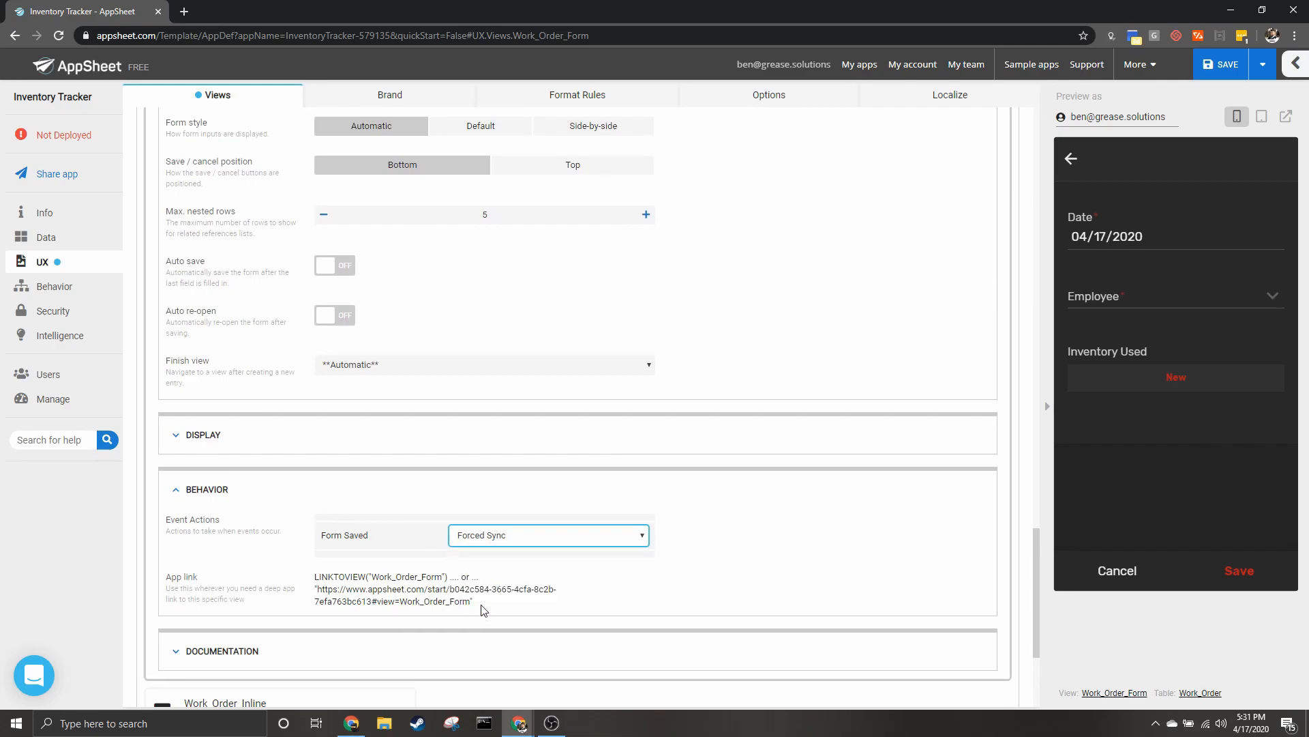
pyautogui.click(512, 542)
pyautogui.click(505, 555)
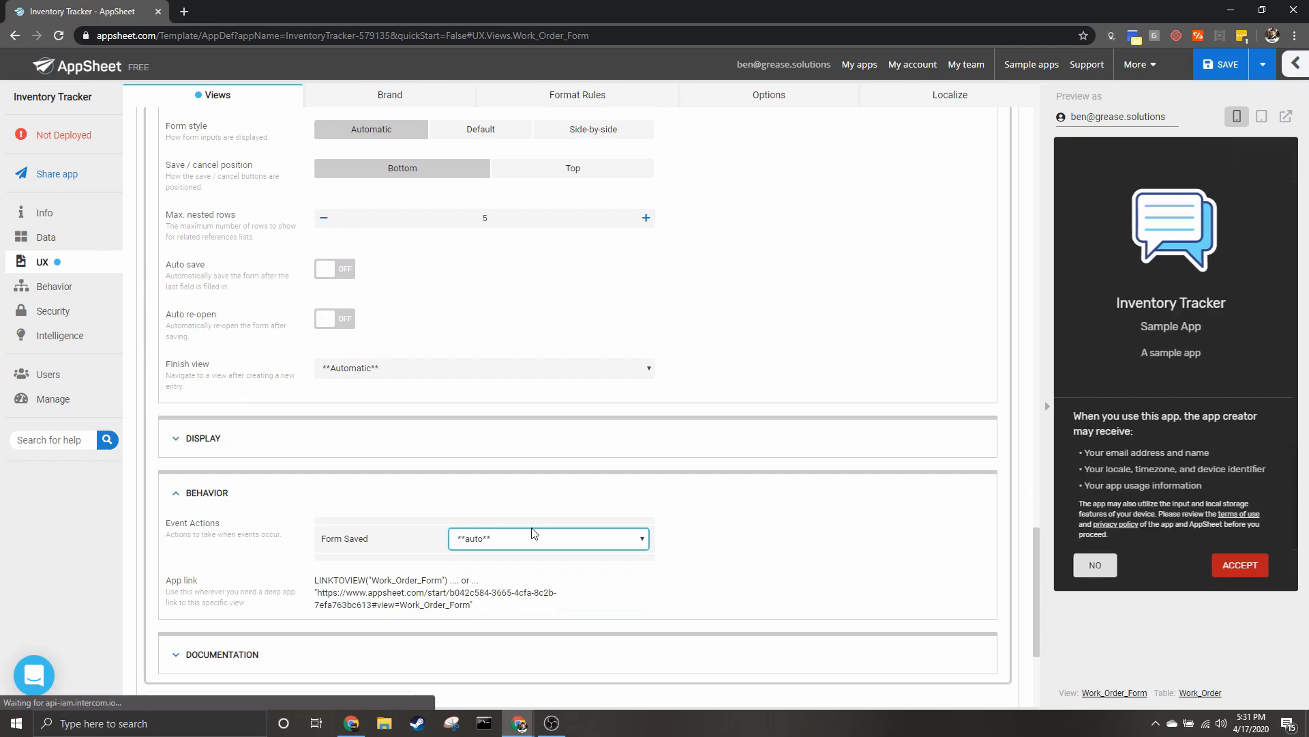
pyautogui.click(520, 546)
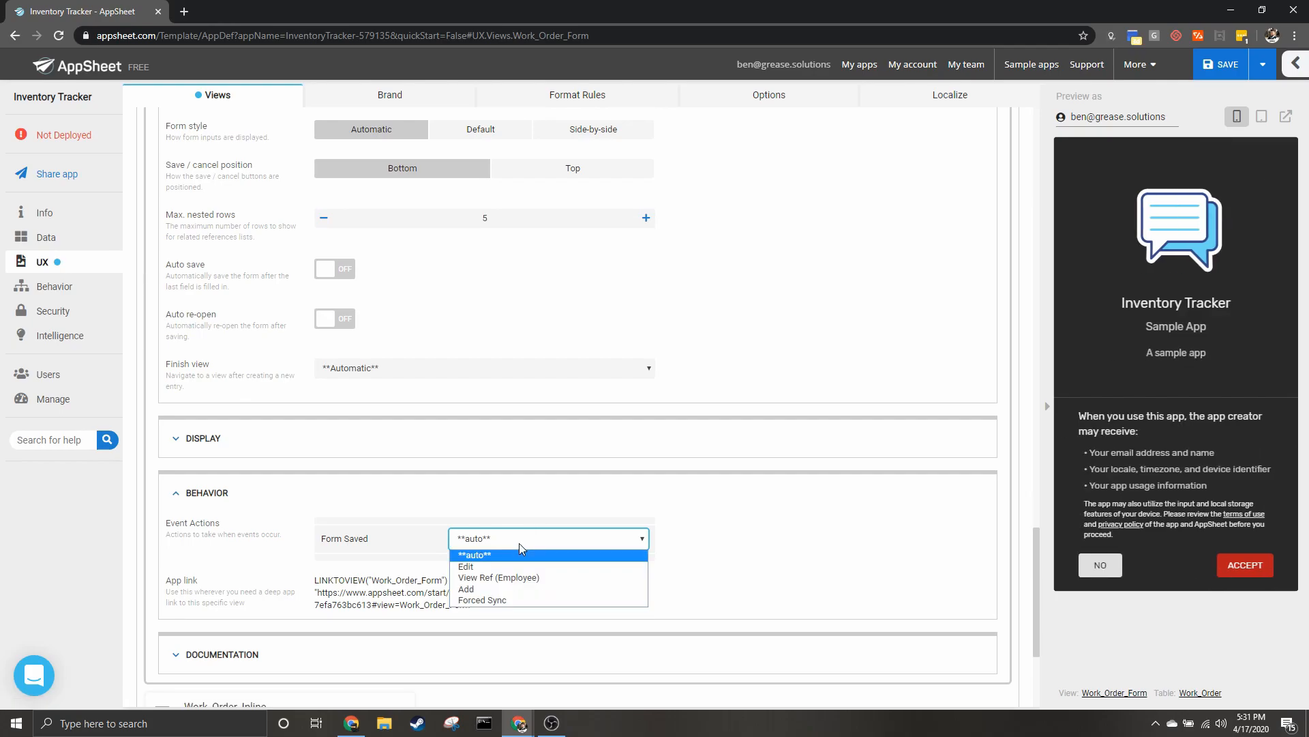
pyautogui.click(495, 603)
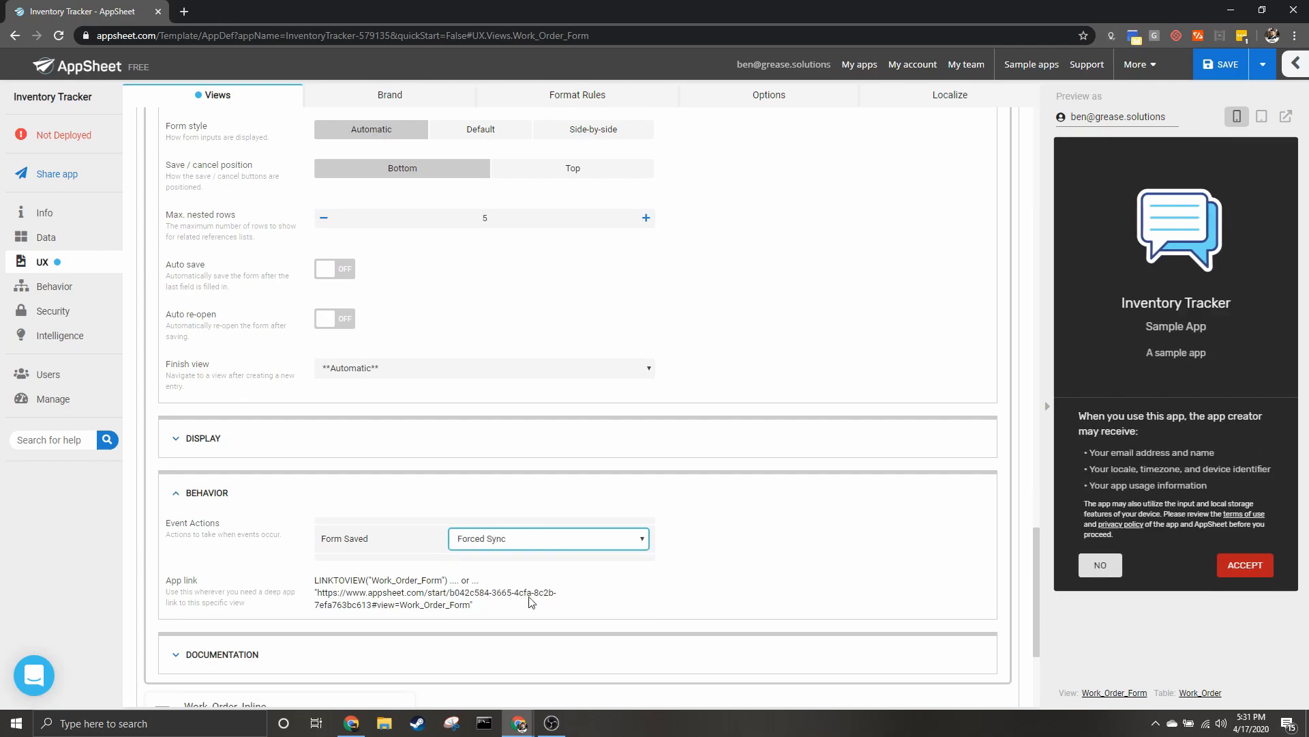
pyautogui.scroll(6, 793, 570)
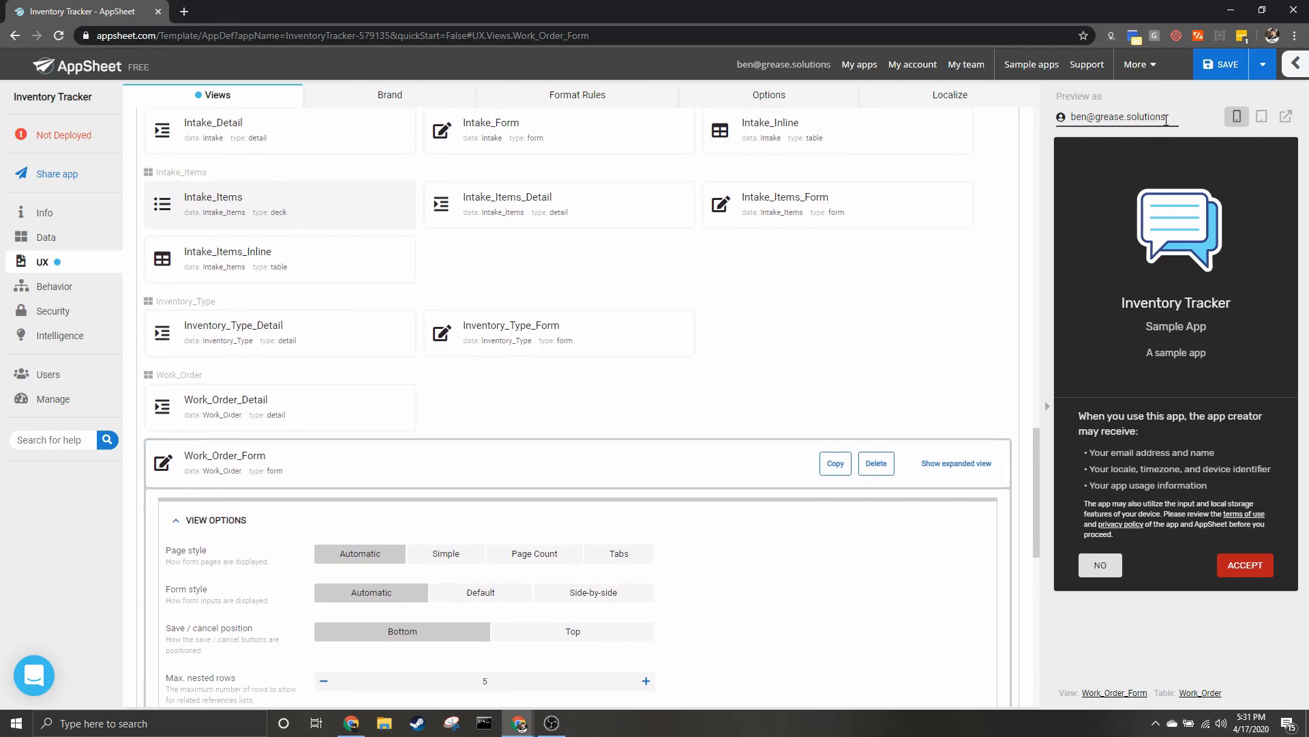
pyautogui.click(1204, 73)
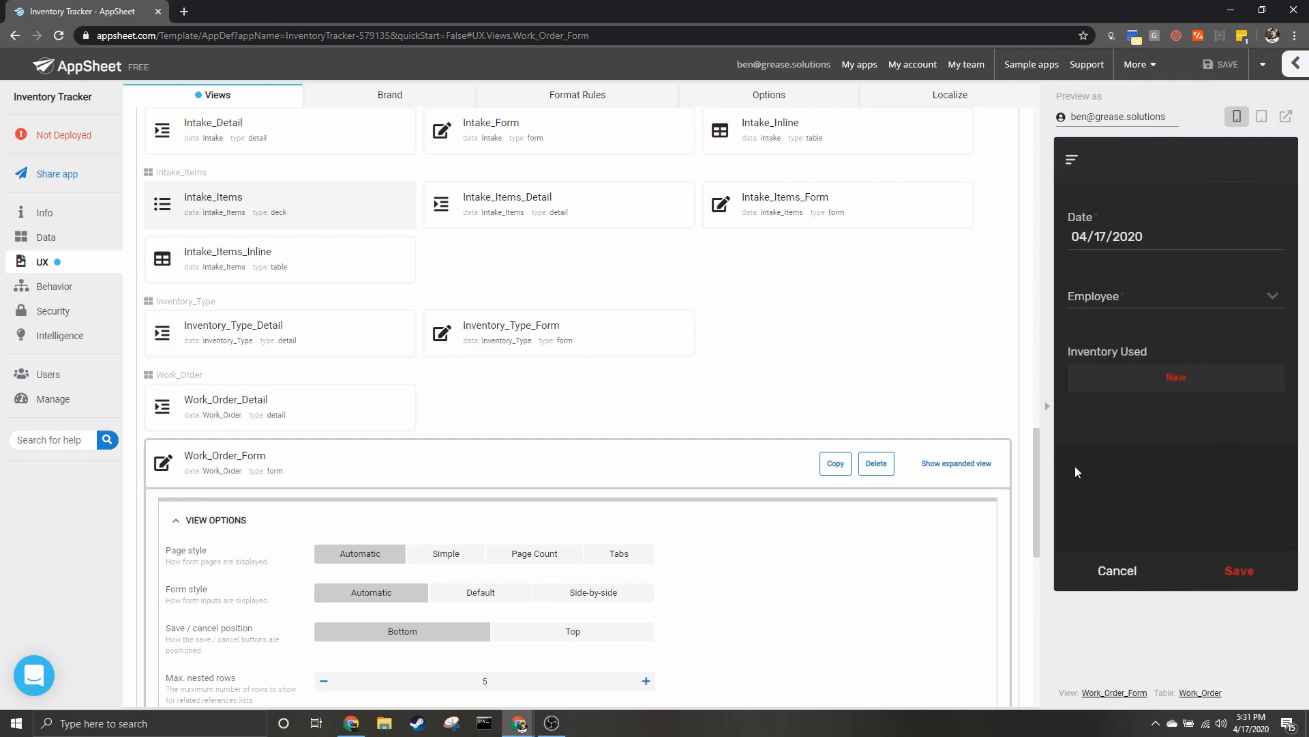
# Step: Create a test work order in the preview with an employee and a Laptop inventory item of quantity 100, saving both forms
pyautogui.click(1190, 296)
pyautogui.click(1101, 230)
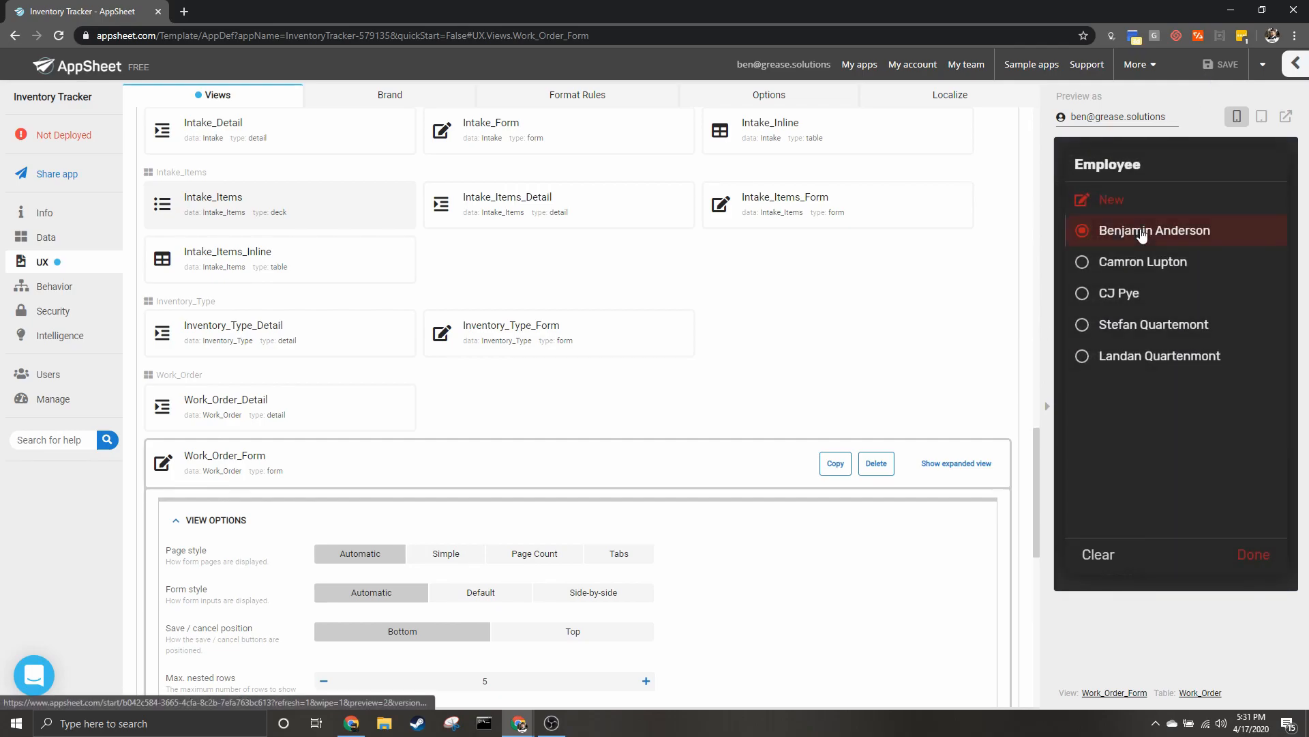
pyautogui.click(1172, 380)
pyautogui.click(1145, 309)
pyautogui.click(1118, 231)
pyautogui.write('100')
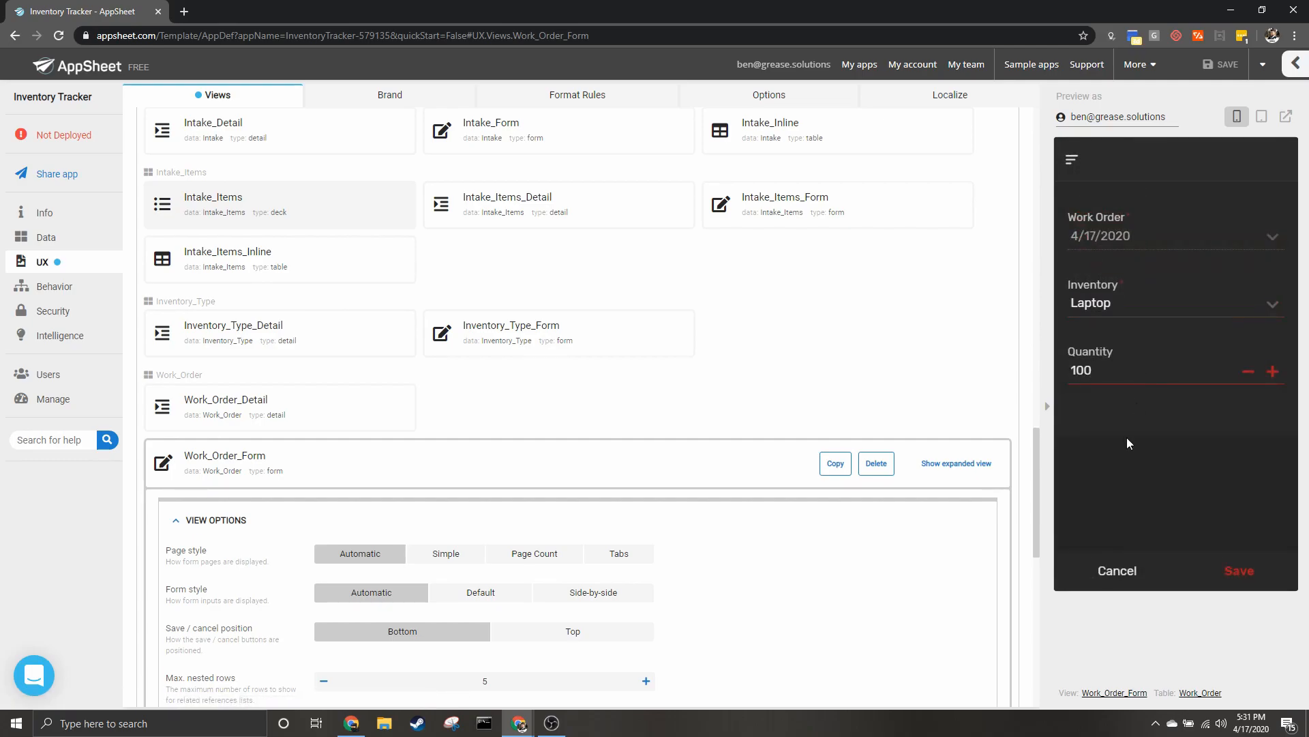
pyautogui.click(1227, 571)
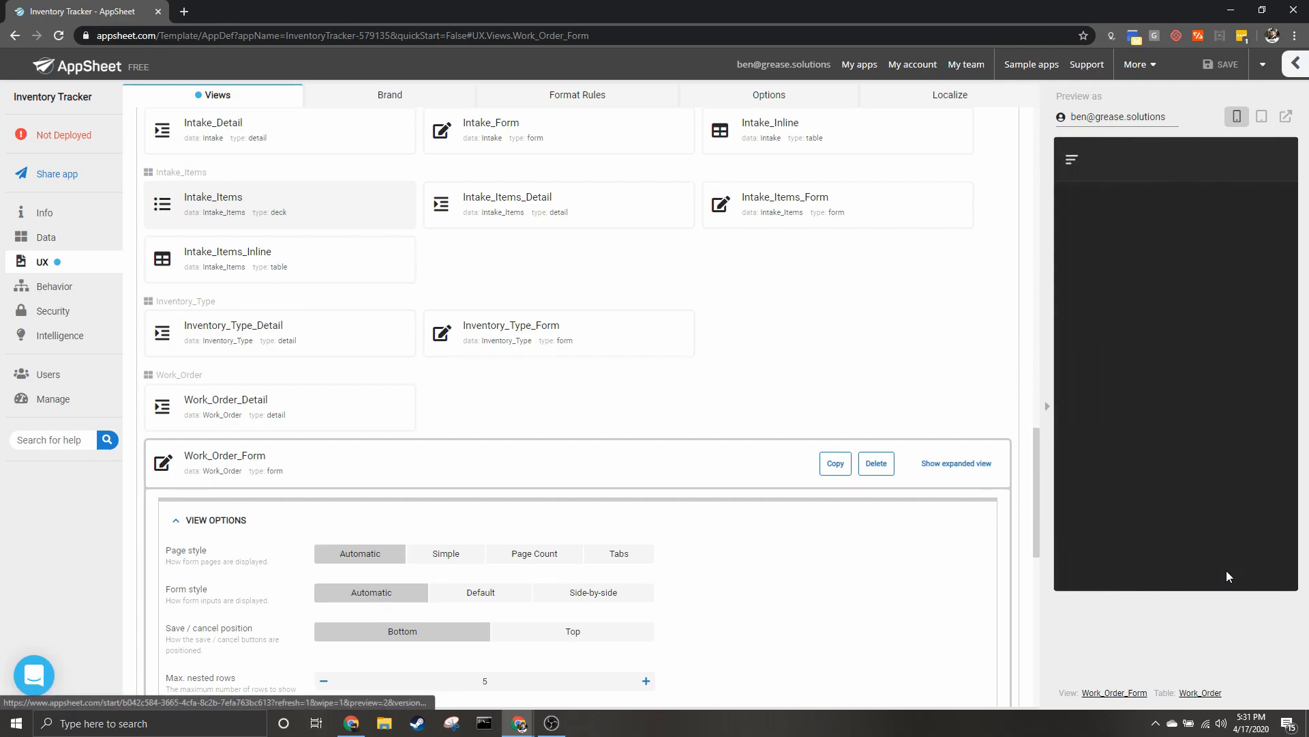
pyautogui.click(1227, 572)
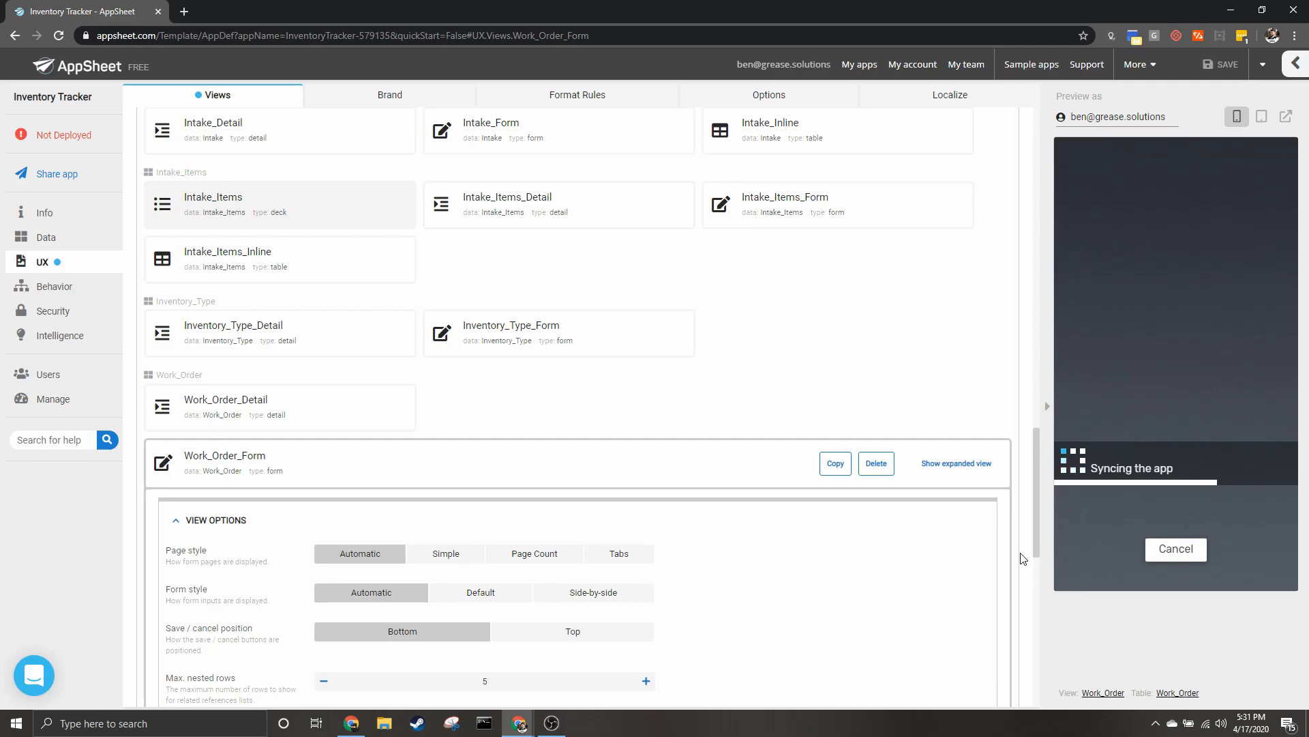
# Step: Add a new inventory type named Keyboard in the app preview and save it
pyautogui.click(1178, 567)
pyautogui.click(1276, 522)
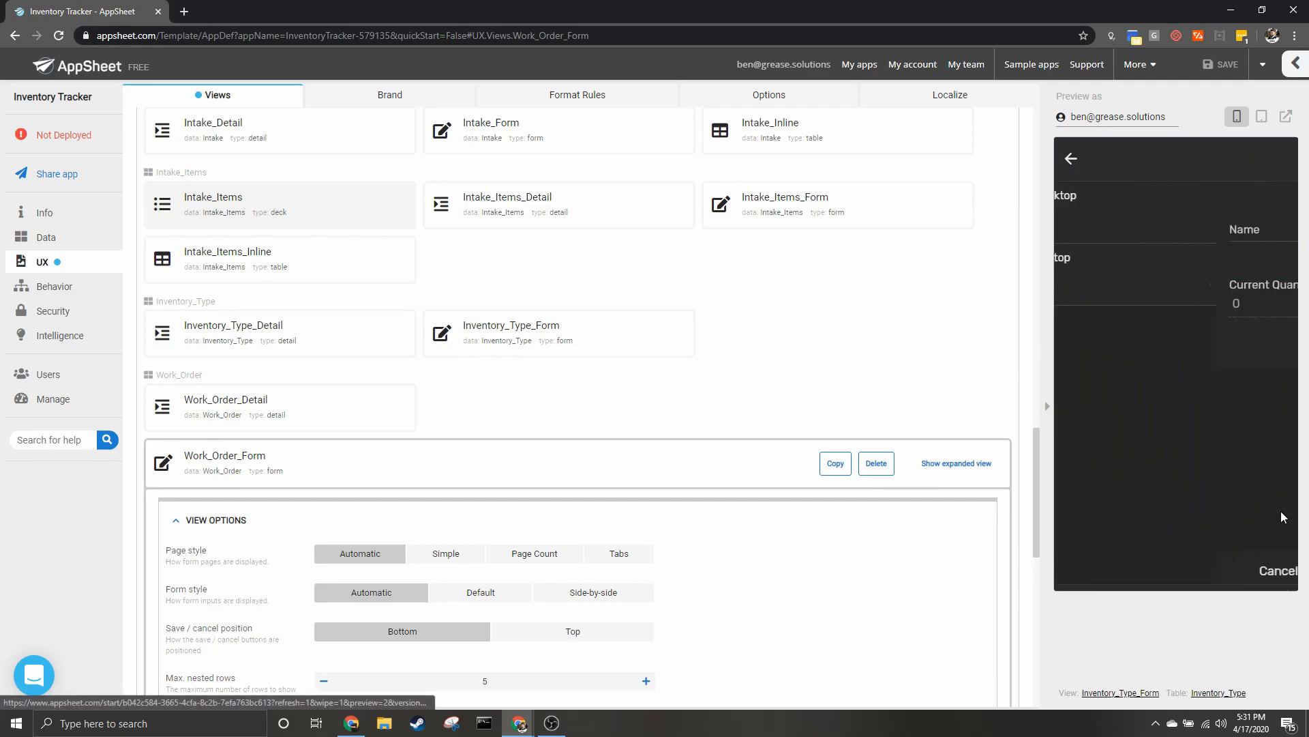
pyautogui.write('Keyboard')
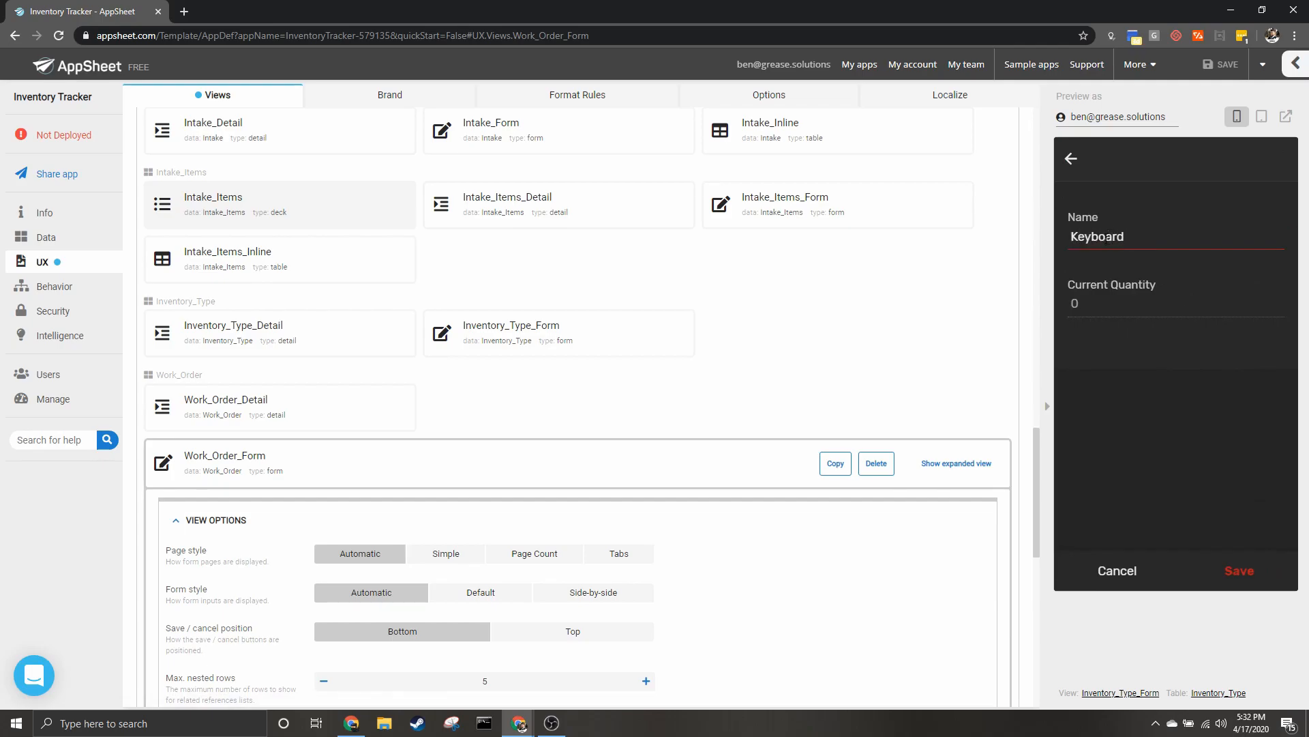
pyautogui.click(1238, 571)
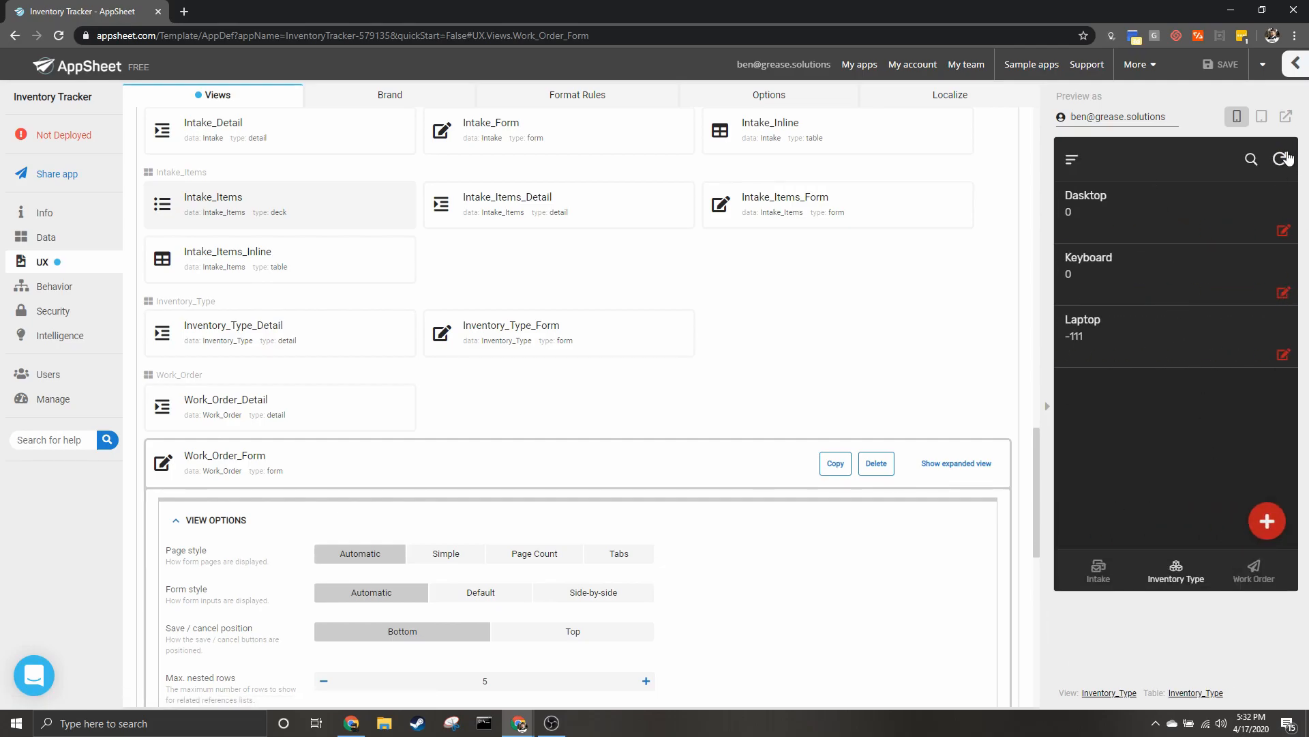
# Step: Start a new intake record in the app preview and choose an employee for Received By
pyautogui.click(1098, 571)
pyautogui.click(1268, 521)
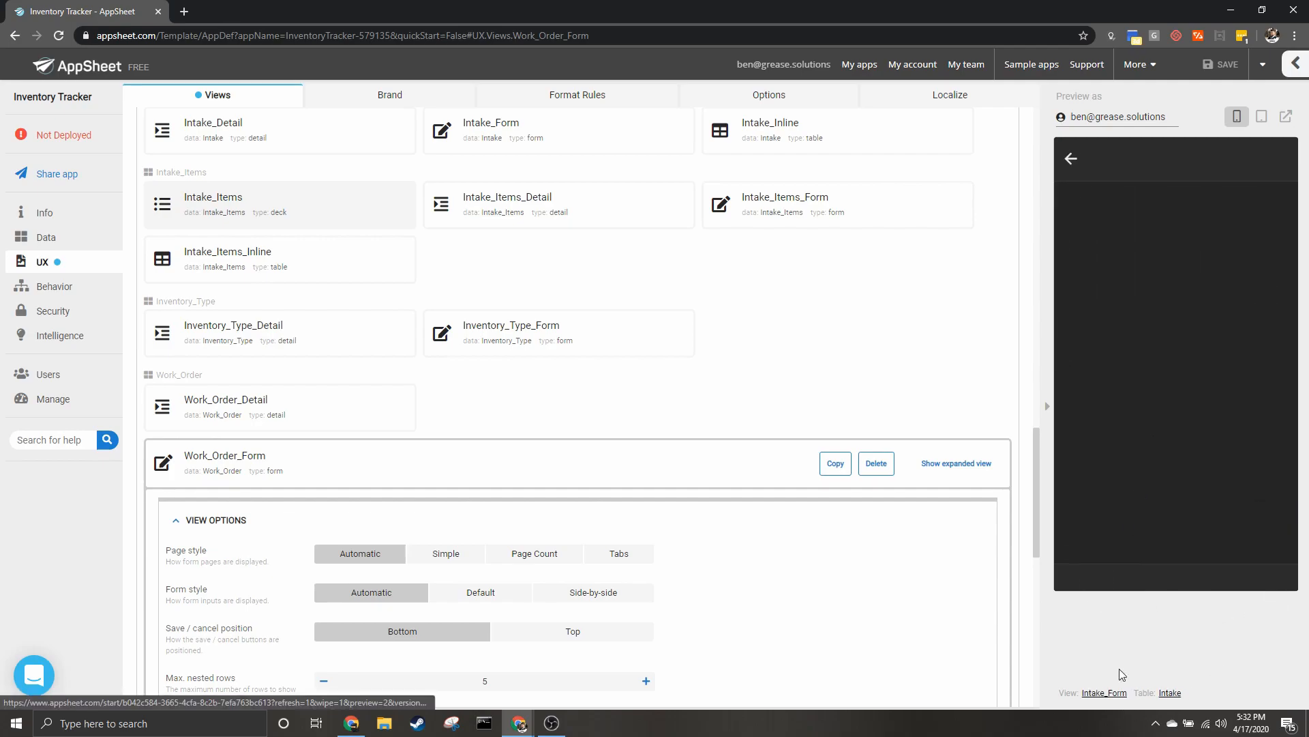
pyautogui.click(1190, 303)
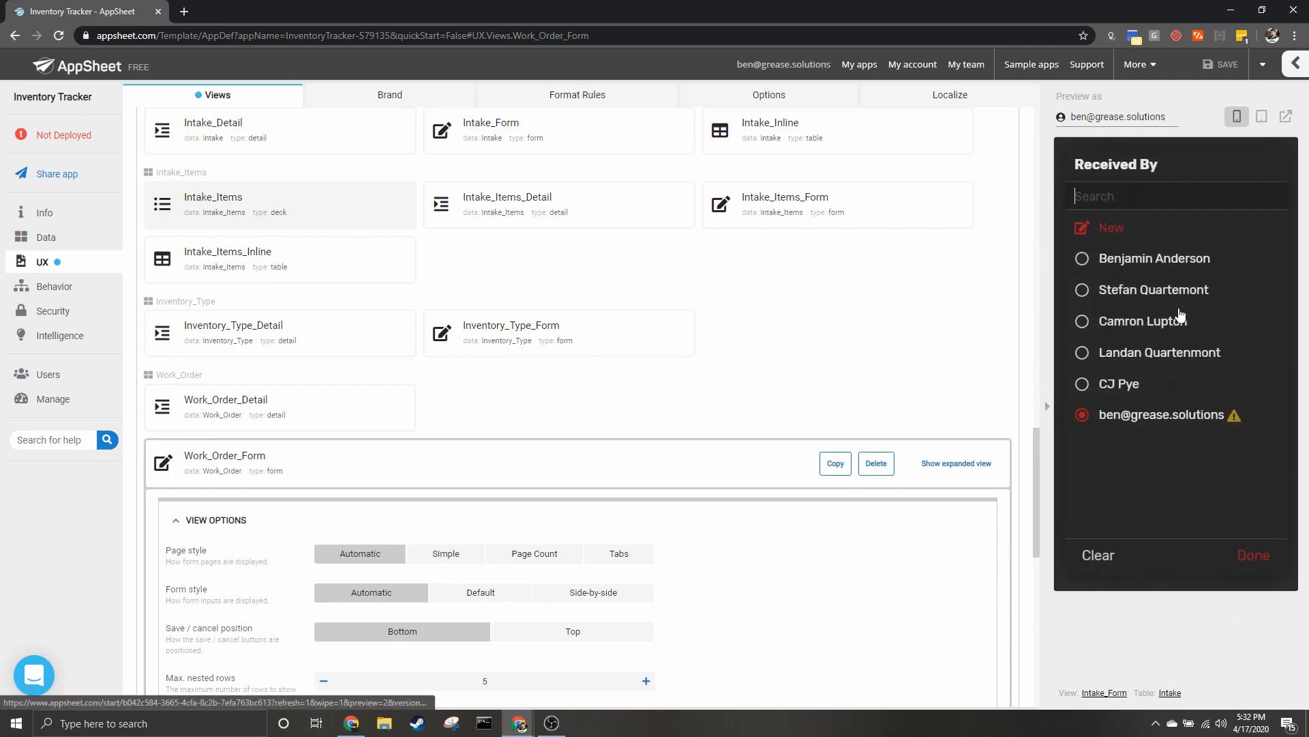
pyautogui.click(1141, 266)
# Step: Add a Laptop item with quantity 300 to the intake's received inventory and save both forms
pyautogui.click(1138, 374)
pyautogui.click(1134, 298)
pyautogui.click(1127, 232)
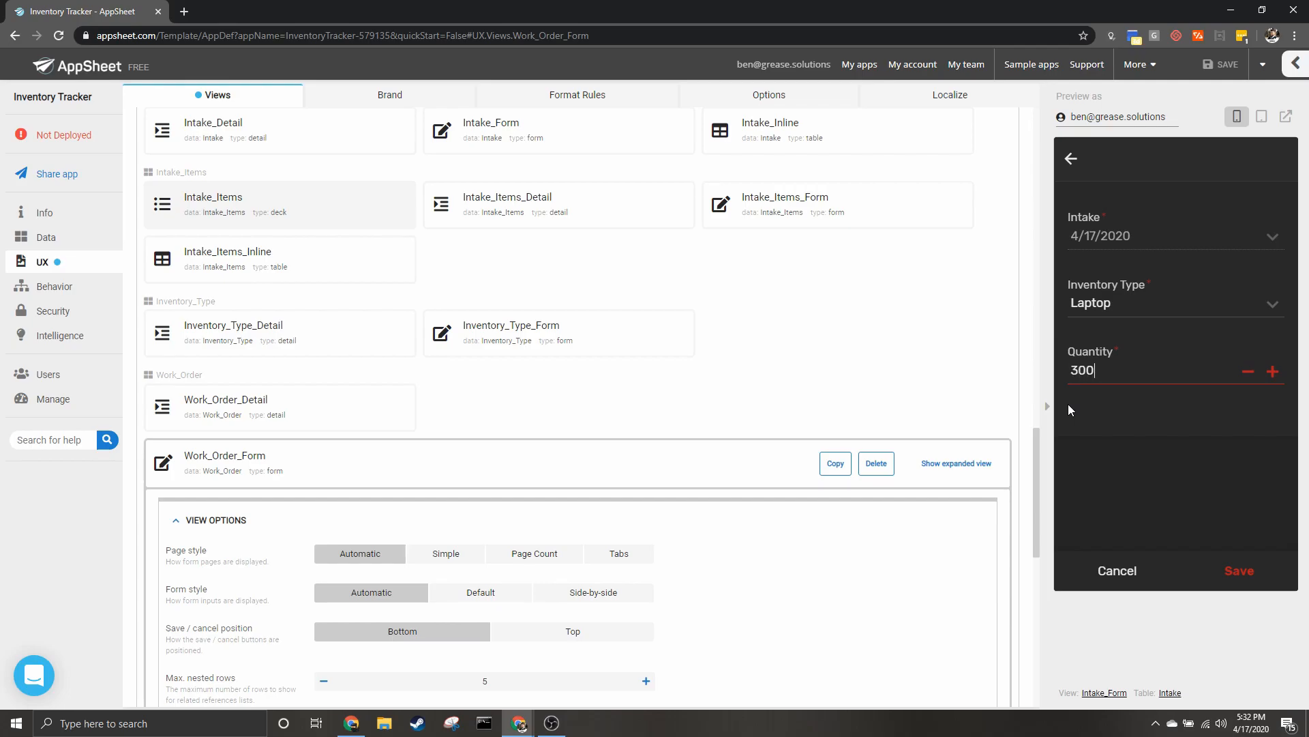
pyautogui.click(1239, 572)
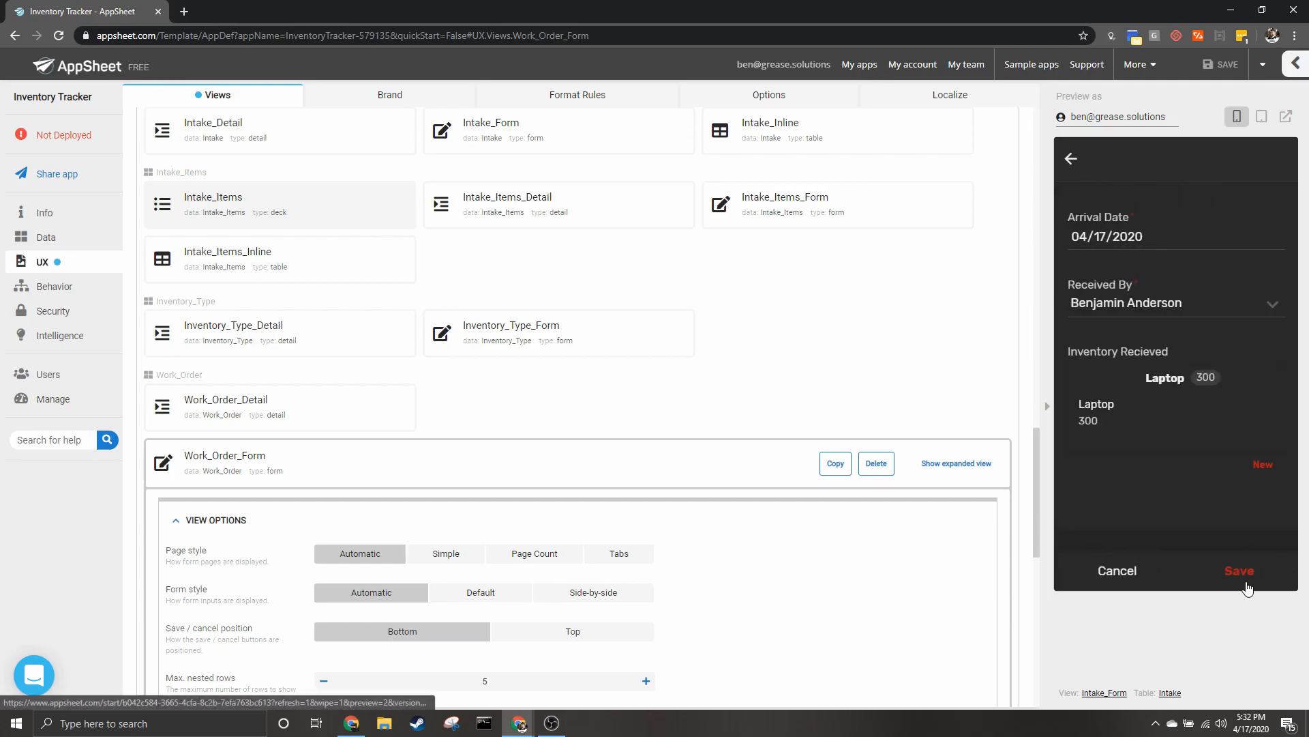
pyautogui.click(1215, 569)
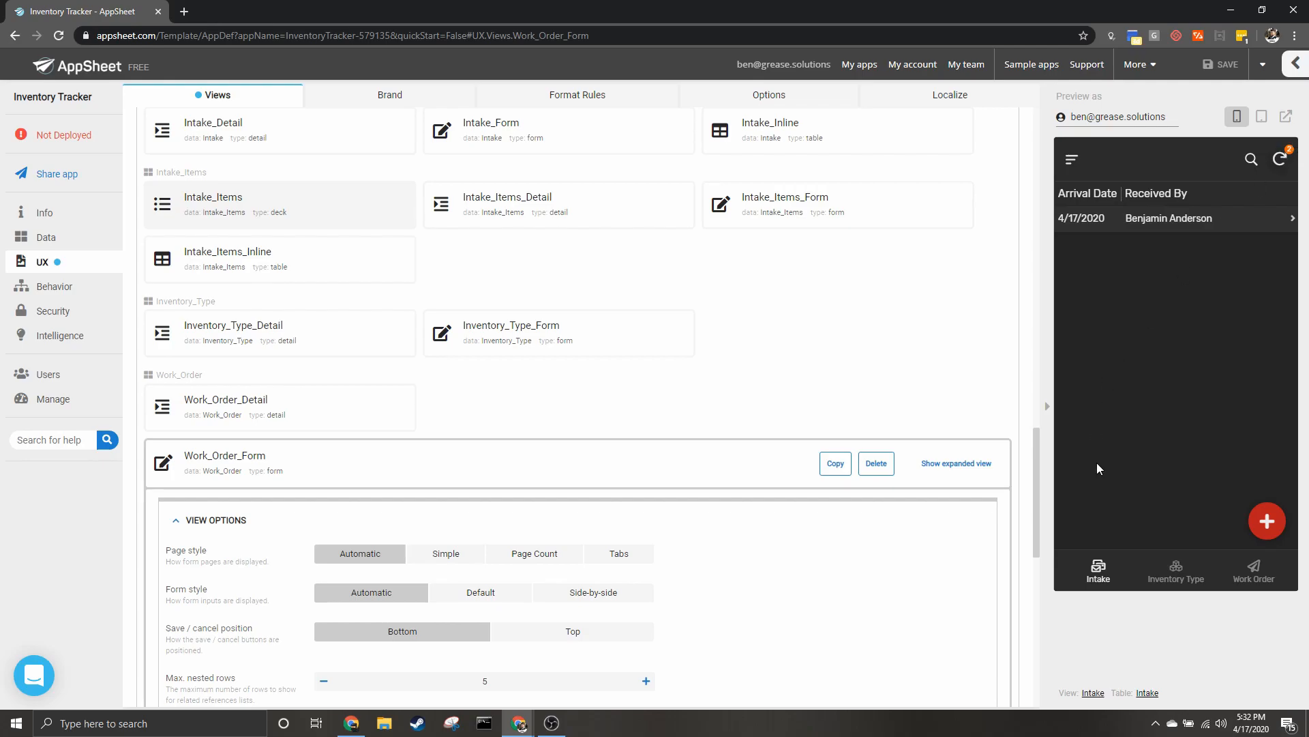
# Step: Check the Laptop quantity in the preview's inventory type list and collapse the Work_Order_Form settings after returning to the intake list
pyautogui.click(1162, 561)
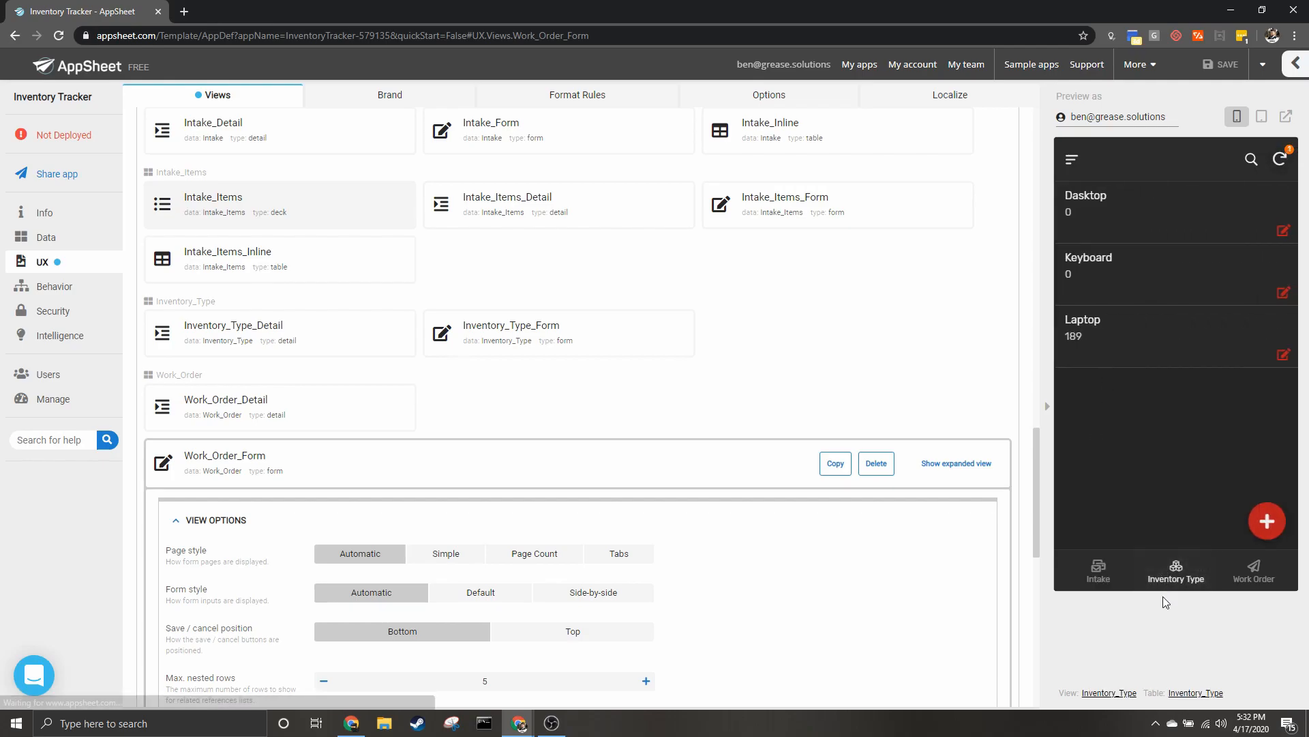
pyautogui.click(1100, 590)
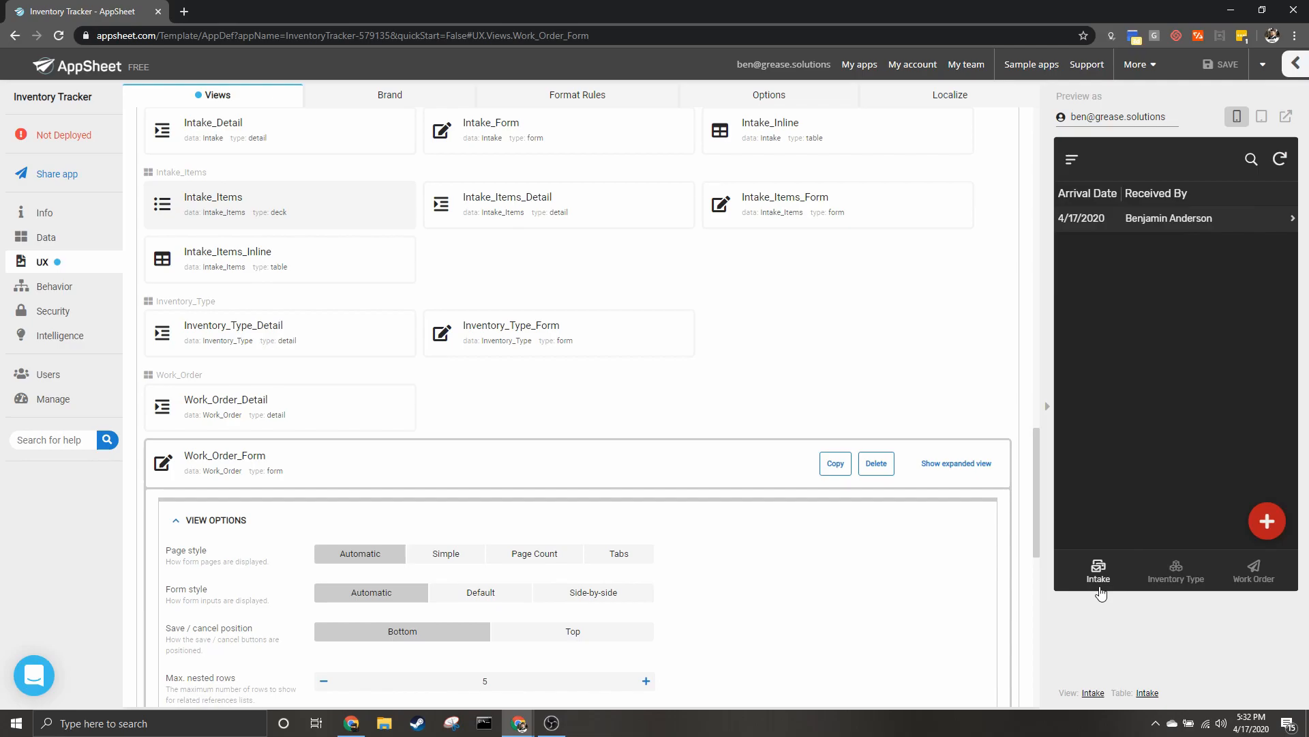
pyautogui.click(678, 468)
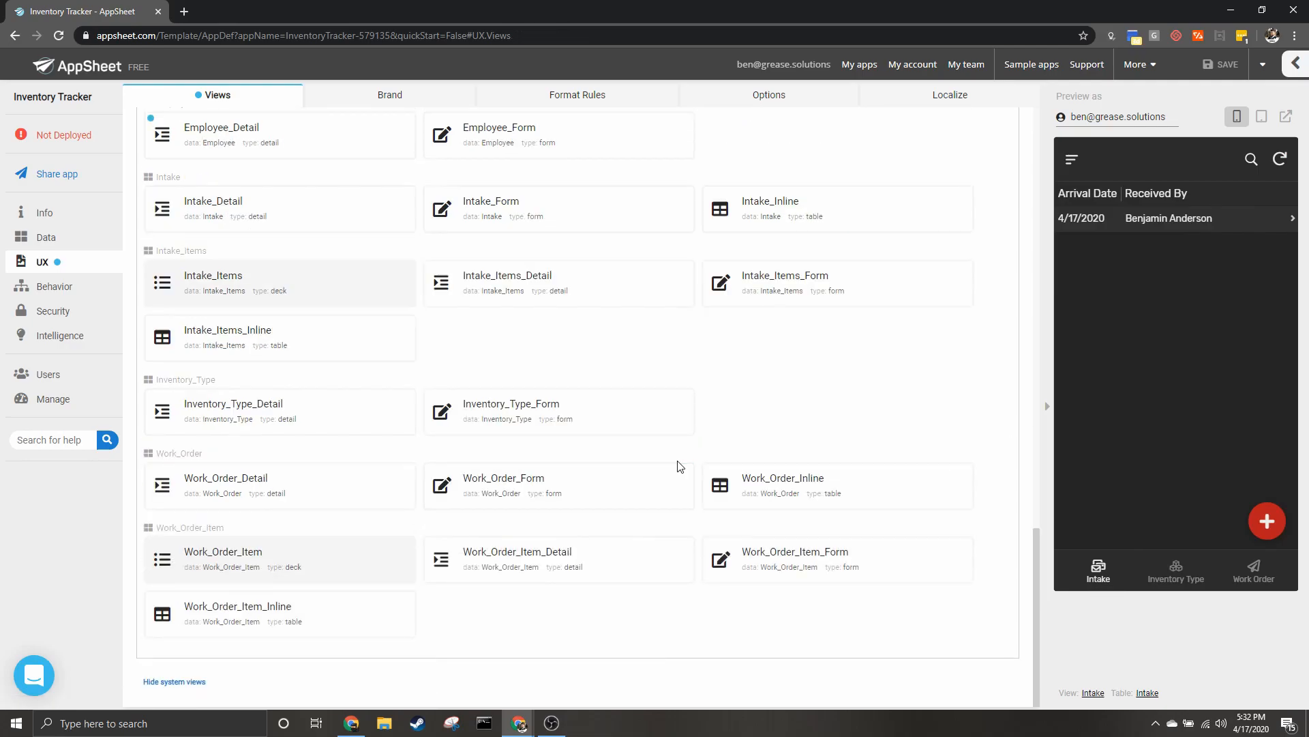